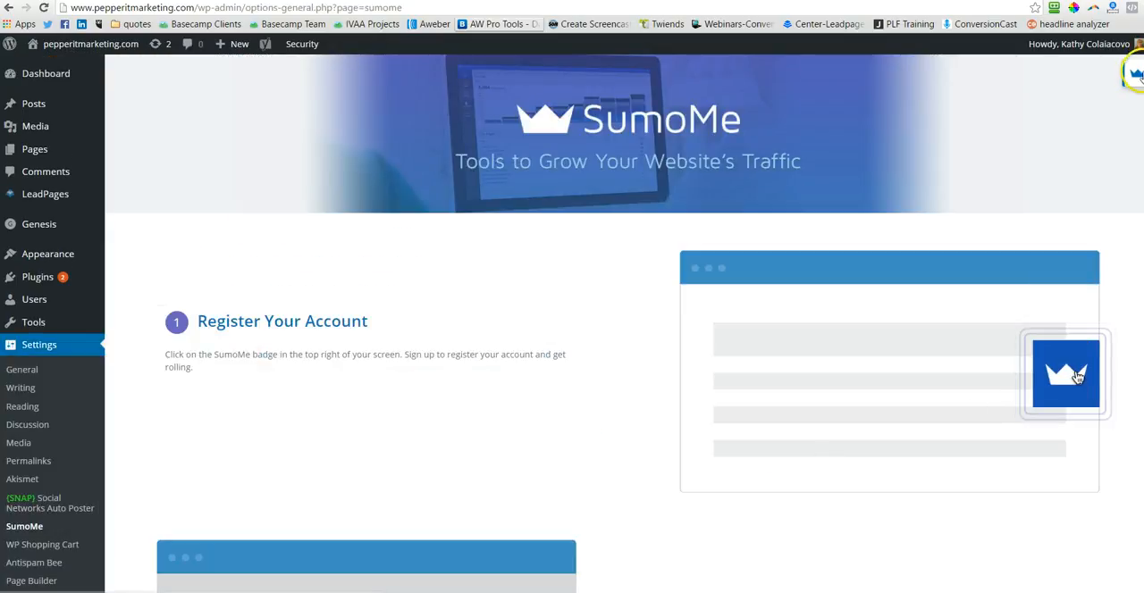
# Step: Open the SumoMe app panel, examine the SumoMe Pro payment plans and included Pro apps in the Sumo Store, and close the store
pyautogui.click(1137, 75)
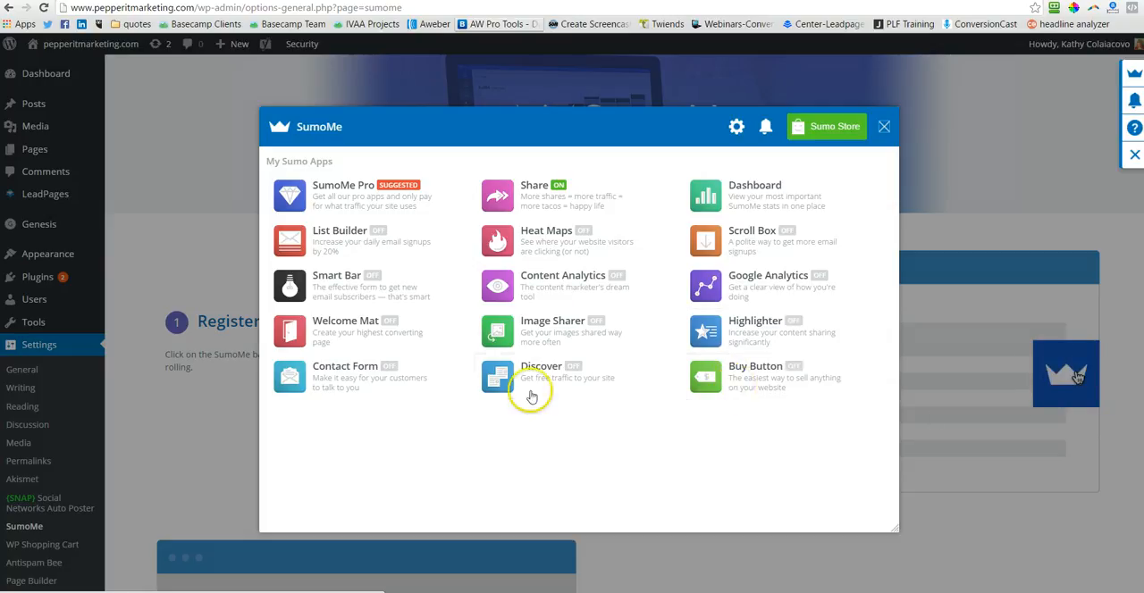
pyautogui.click(826, 132)
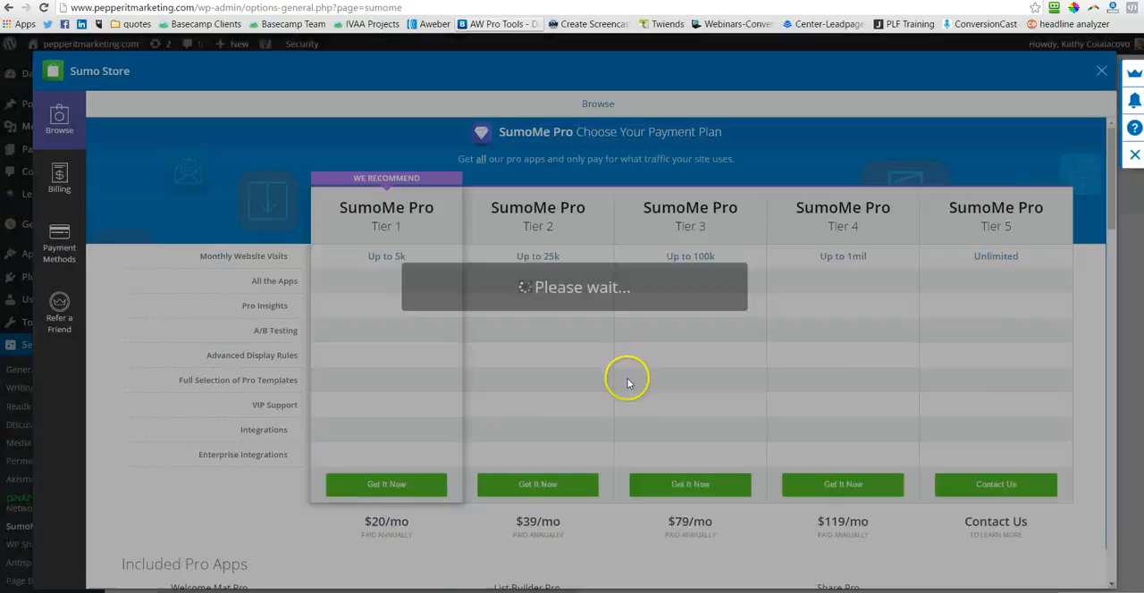
pyautogui.scroll(-1, 626, 536)
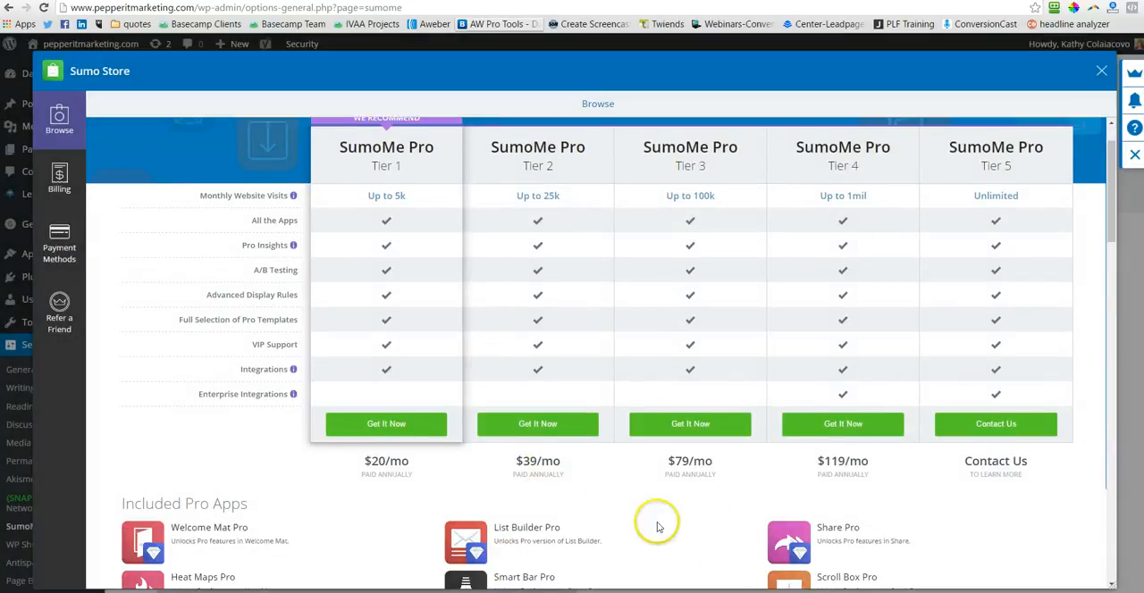
pyautogui.scroll(1, 669, 403)
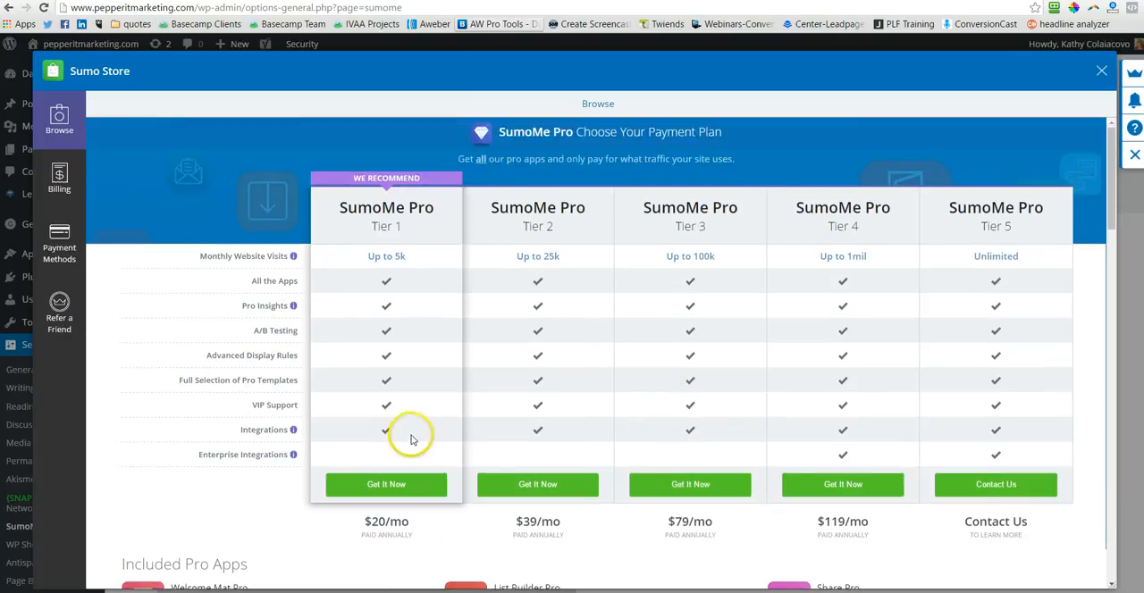
pyautogui.scroll(-3, 689, 479)
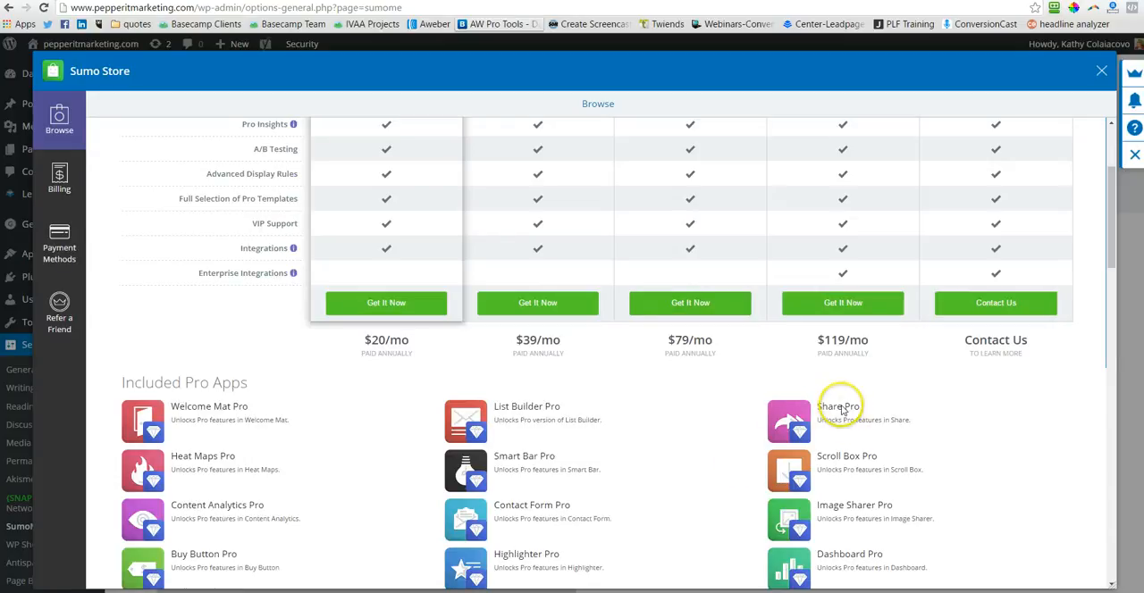
pyautogui.scroll(-4, 358, 521)
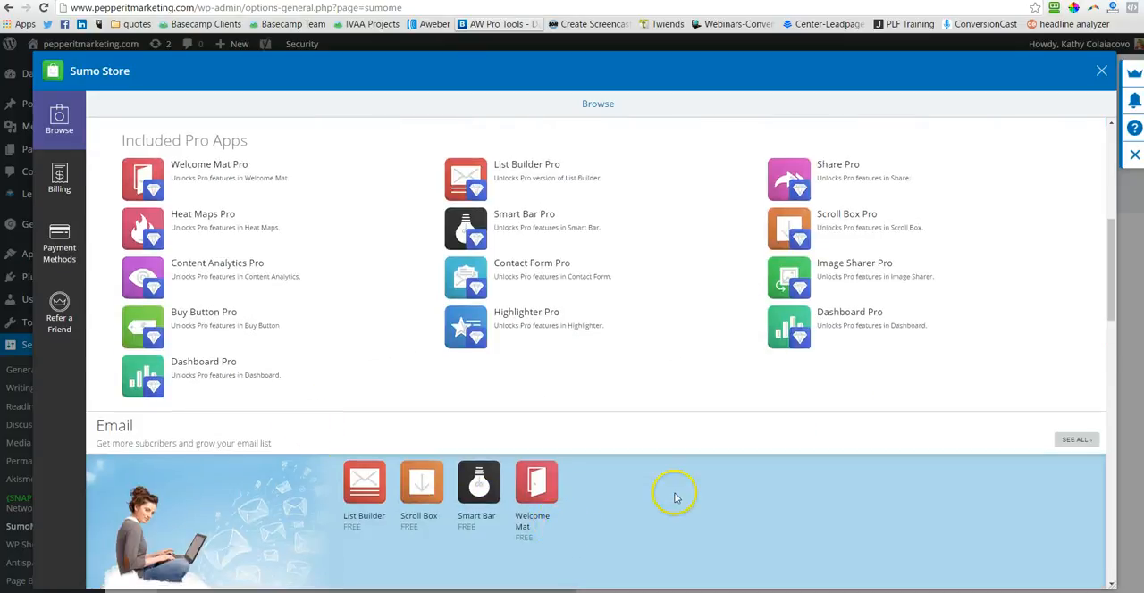
pyautogui.click(1099, 78)
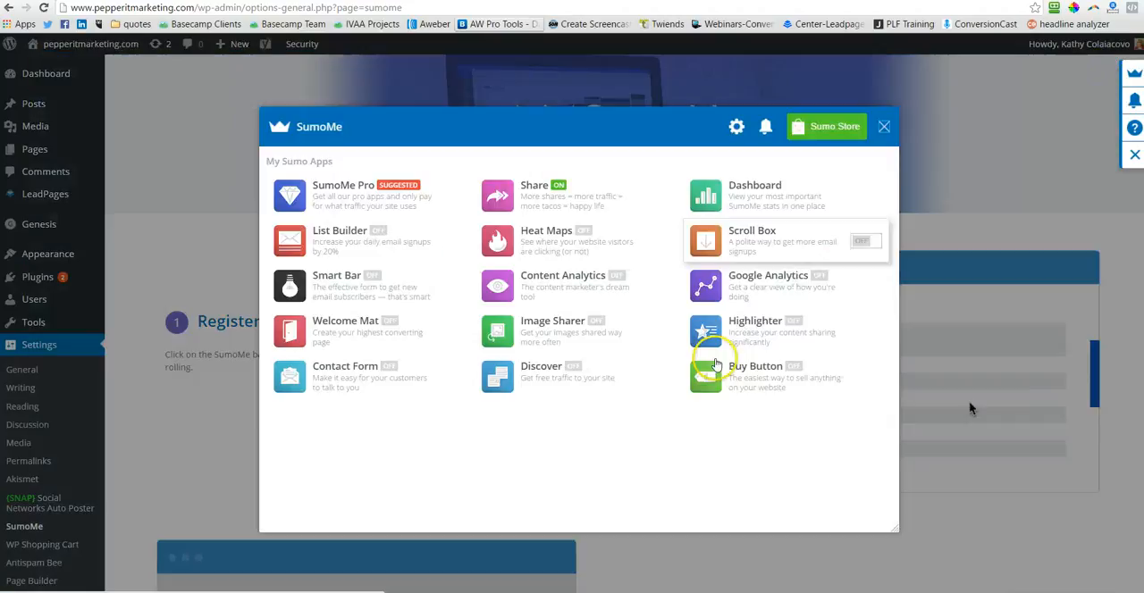
# Step: Open the Share app's settings and examine the available and selected sharing services
pyautogui.click(499, 202)
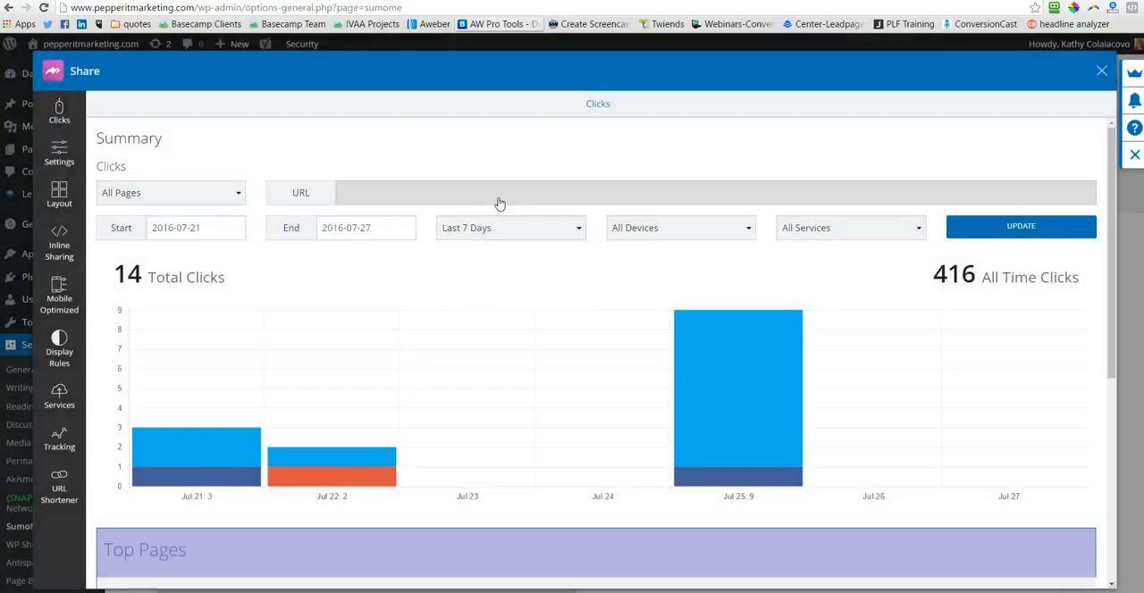
pyautogui.click(58, 156)
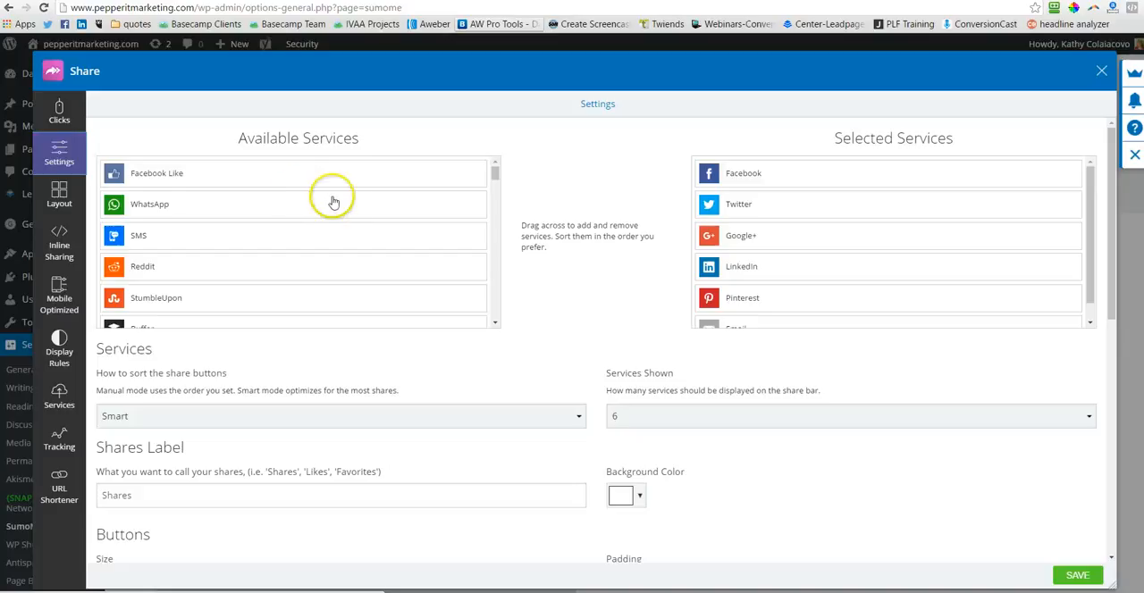
pyautogui.scroll(-5, 337, 196)
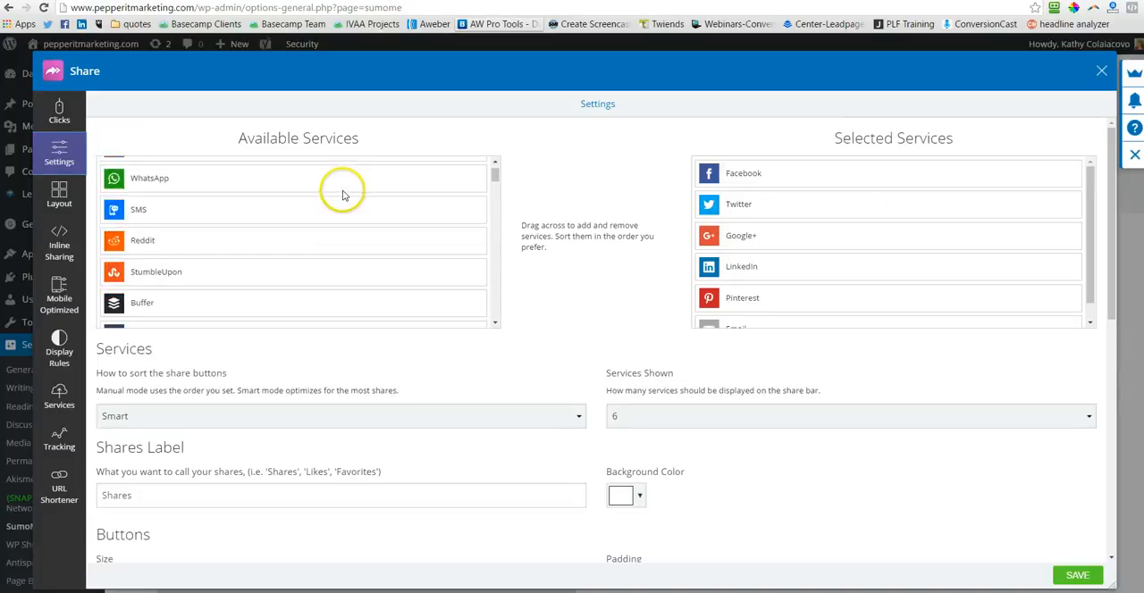
pyautogui.scroll(-5, 333, 232)
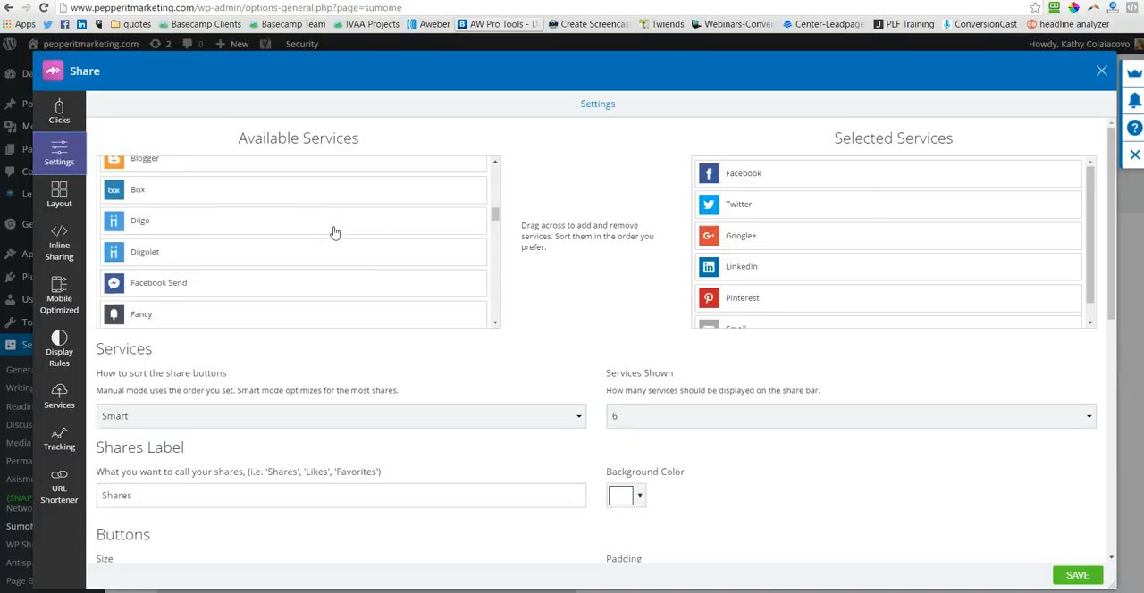
pyautogui.scroll(-4, 333, 233)
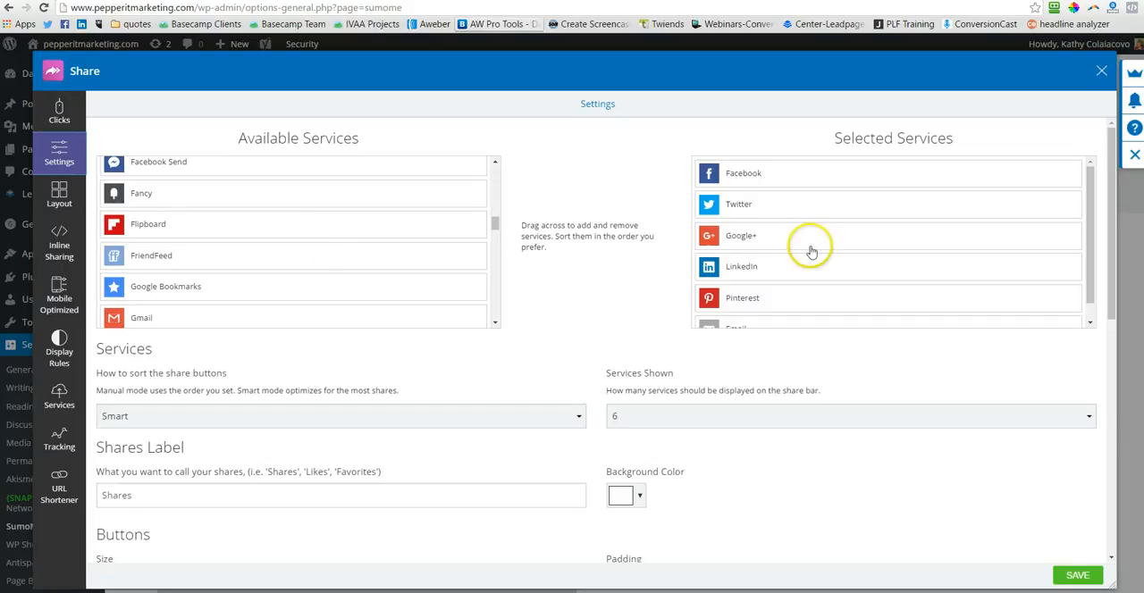
pyautogui.scroll(-1, 853, 225)
pyautogui.scroll(-1, 853, 225)
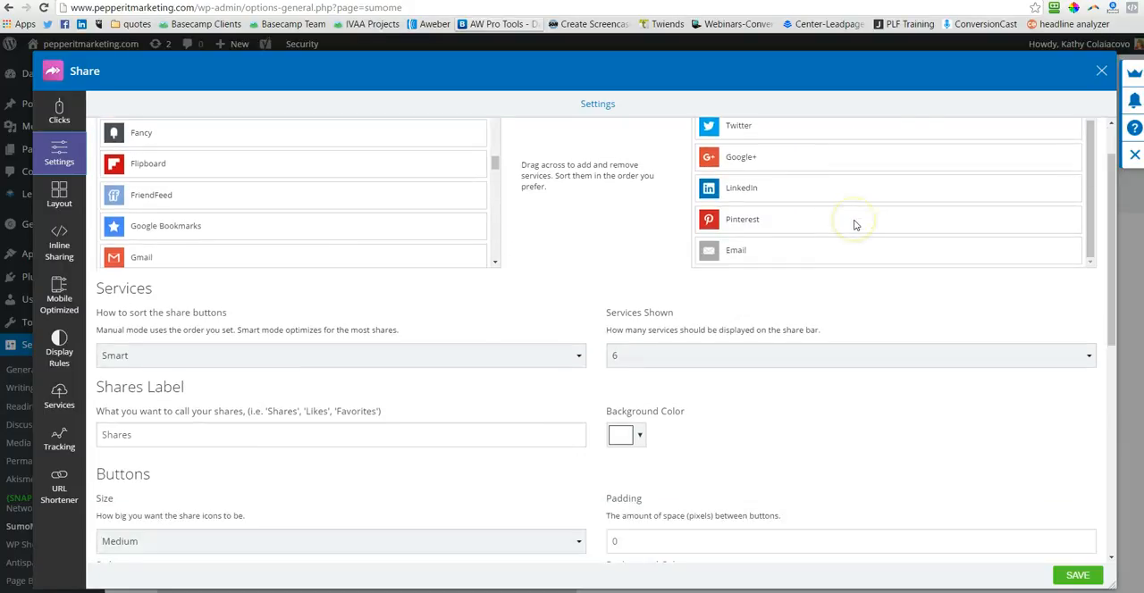
pyautogui.scroll(2, 854, 225)
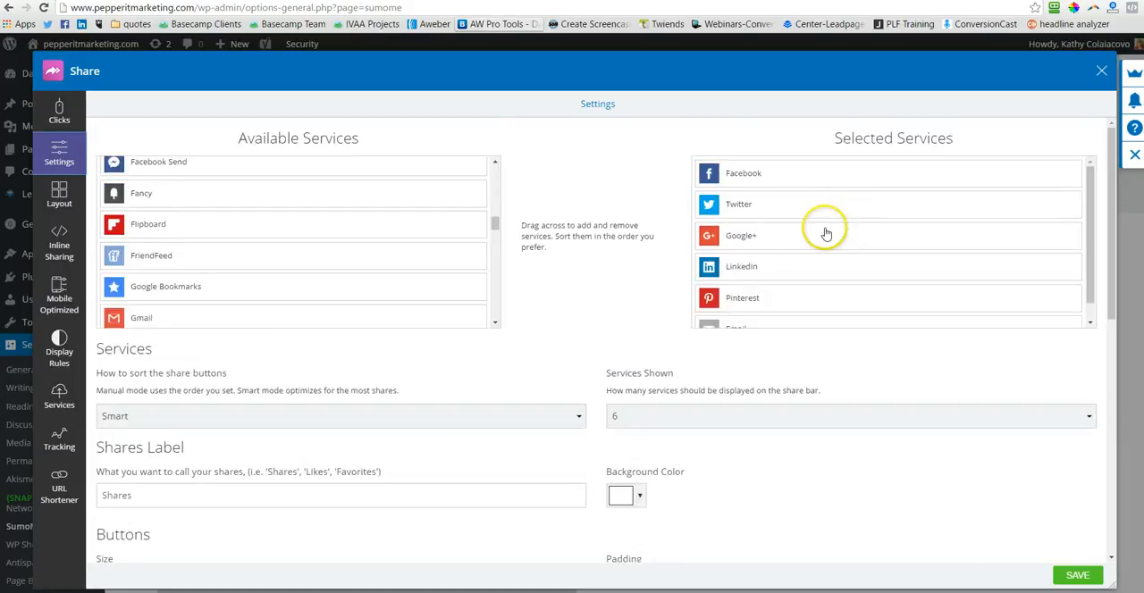
pyautogui.scroll(5, 433, 247)
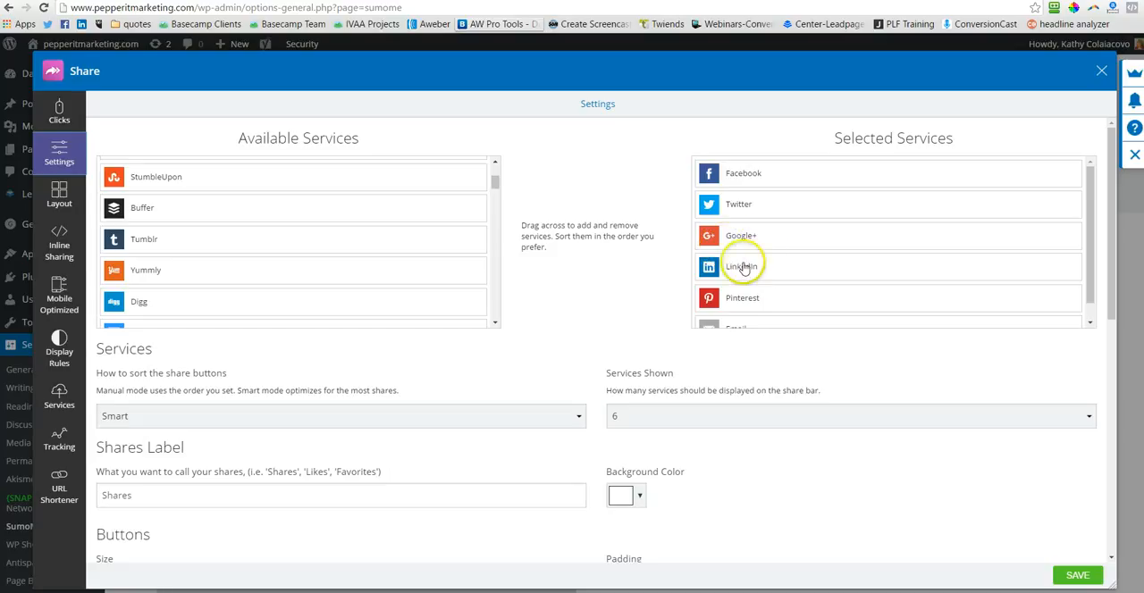
pyautogui.scroll(1, 358, 259)
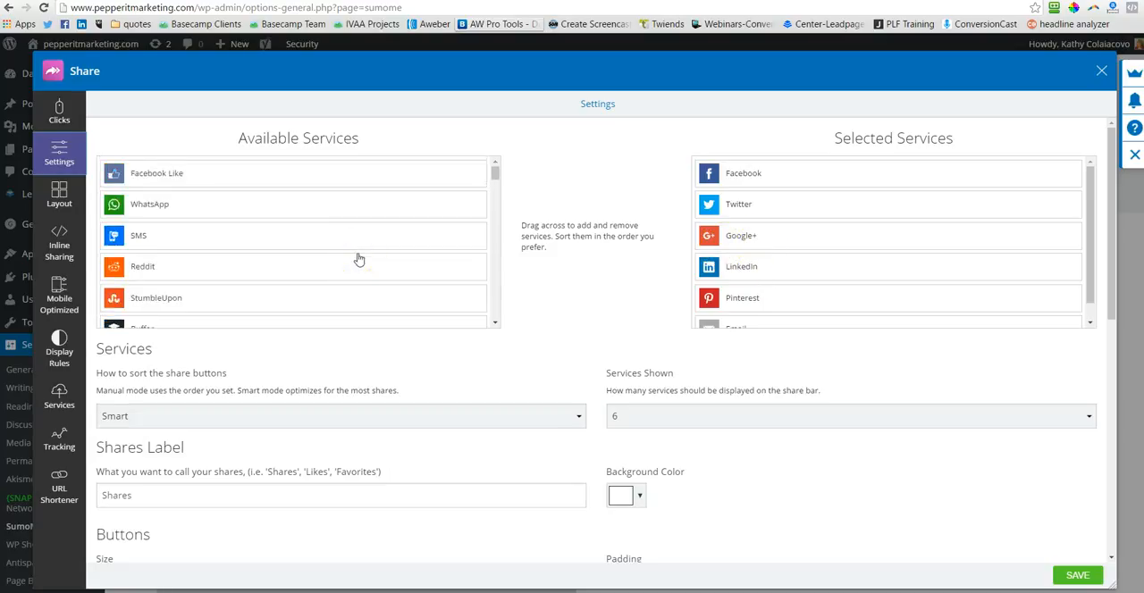
# Step: Review the service sorting, shares label, button and share count options in Share, and save the settings
pyautogui.scroll(-2, 358, 259)
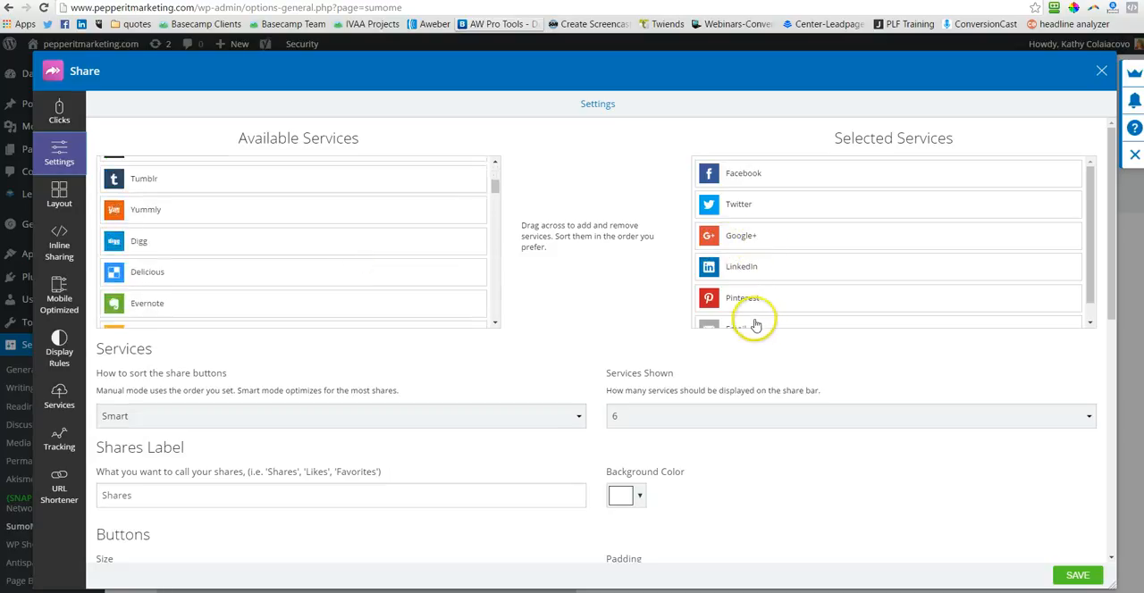
pyautogui.scroll(-1, 758, 324)
pyautogui.scroll(-2, 370, 403)
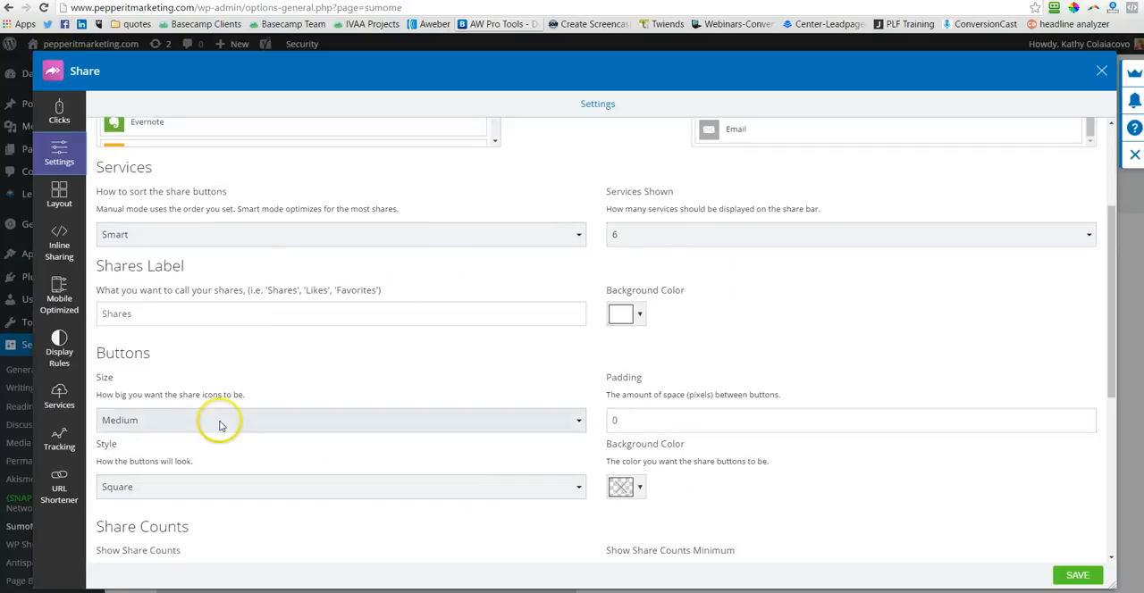
pyautogui.scroll(-2, 357, 473)
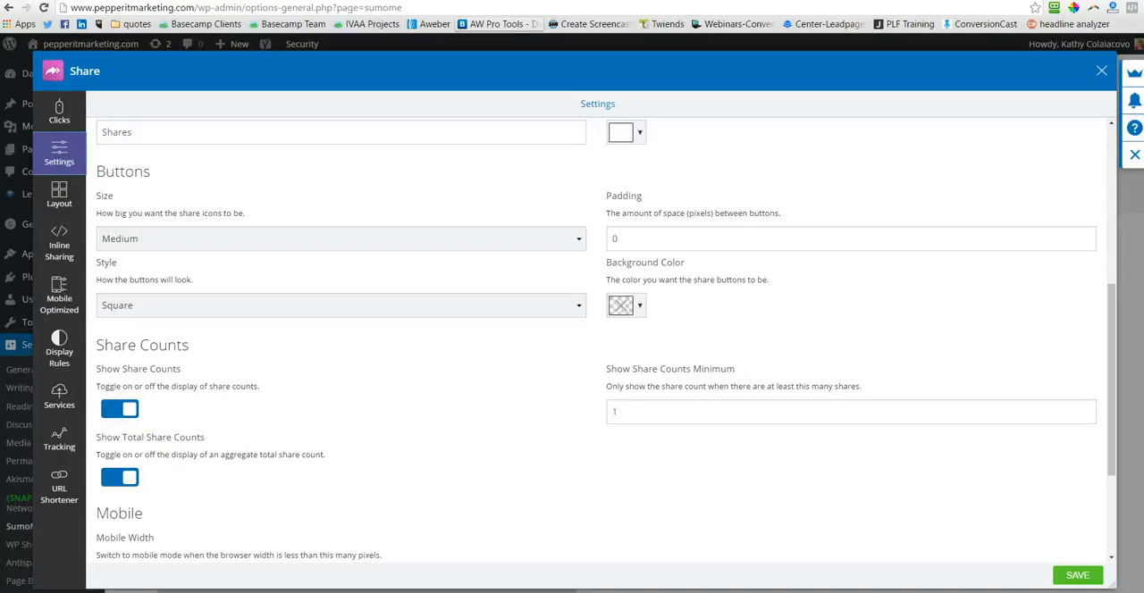
pyautogui.click(1077, 575)
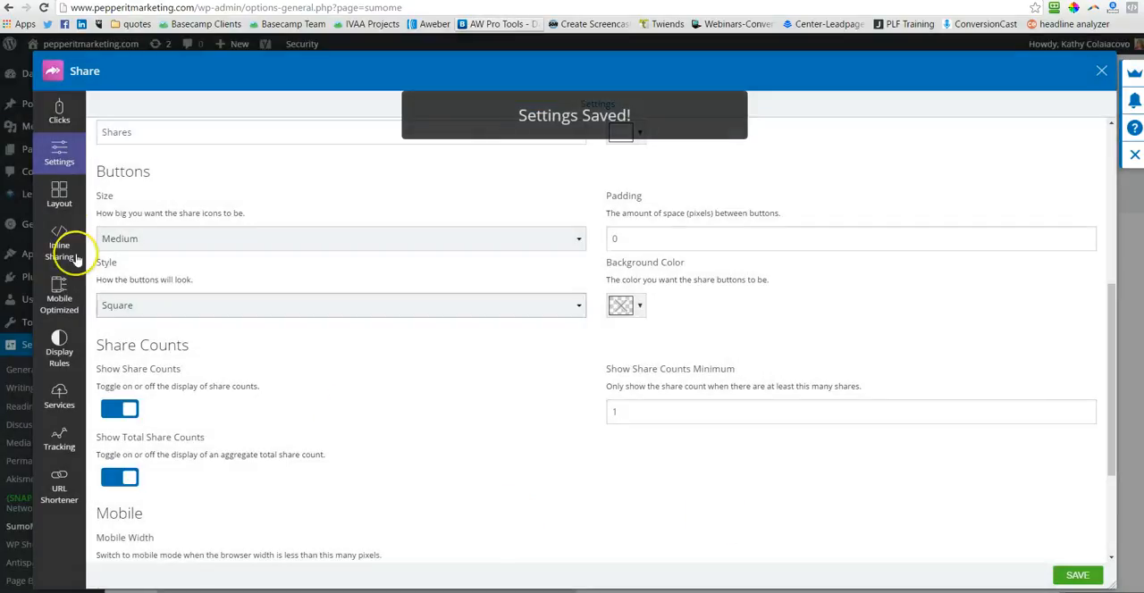
# Step: Examine the share button placement layout, trying the left-of-page and mobile bottom bar positions
pyautogui.click(59, 193)
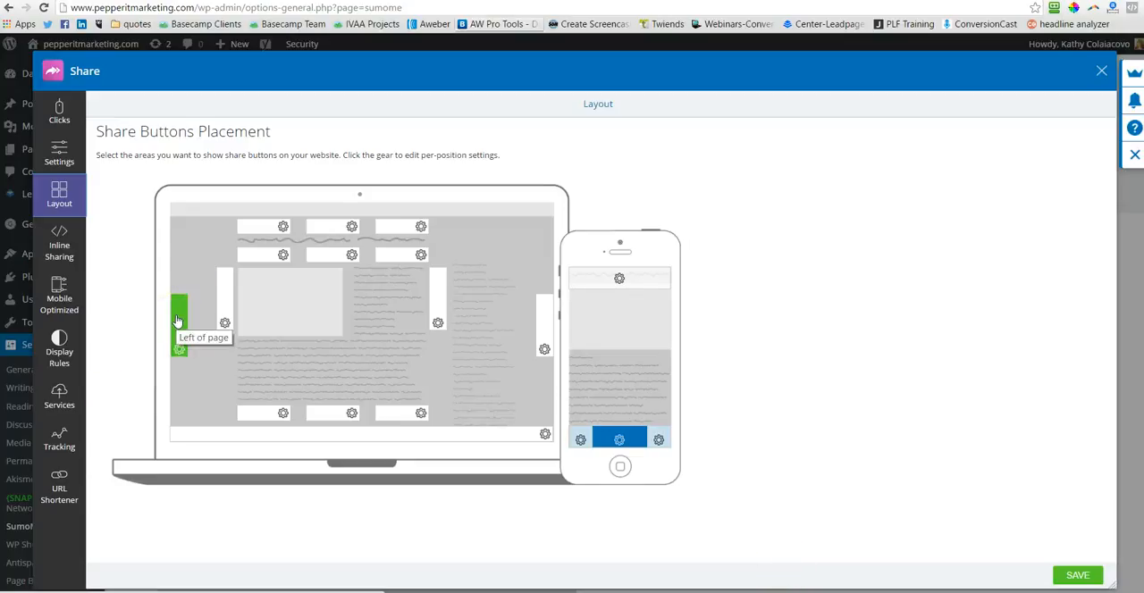
pyautogui.click(623, 441)
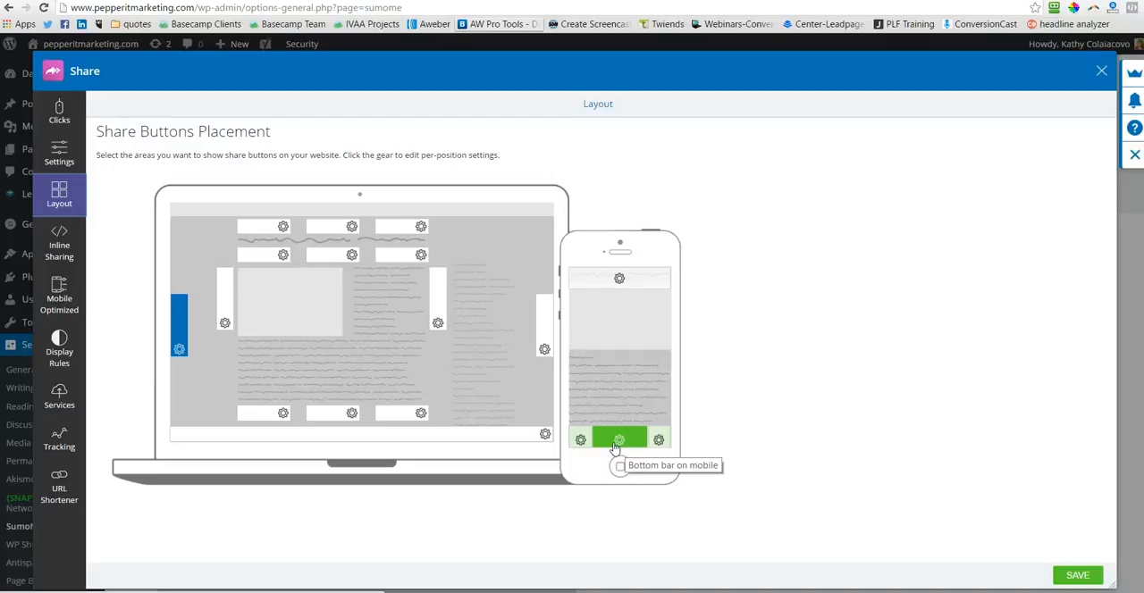
pyautogui.click(616, 442)
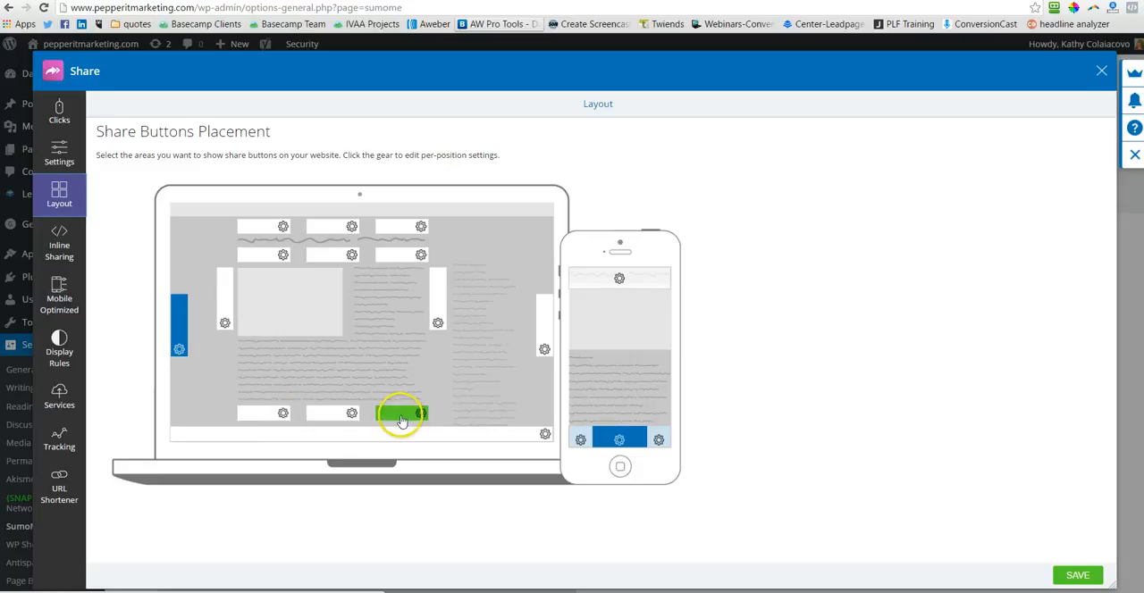
pyautogui.click(348, 415)
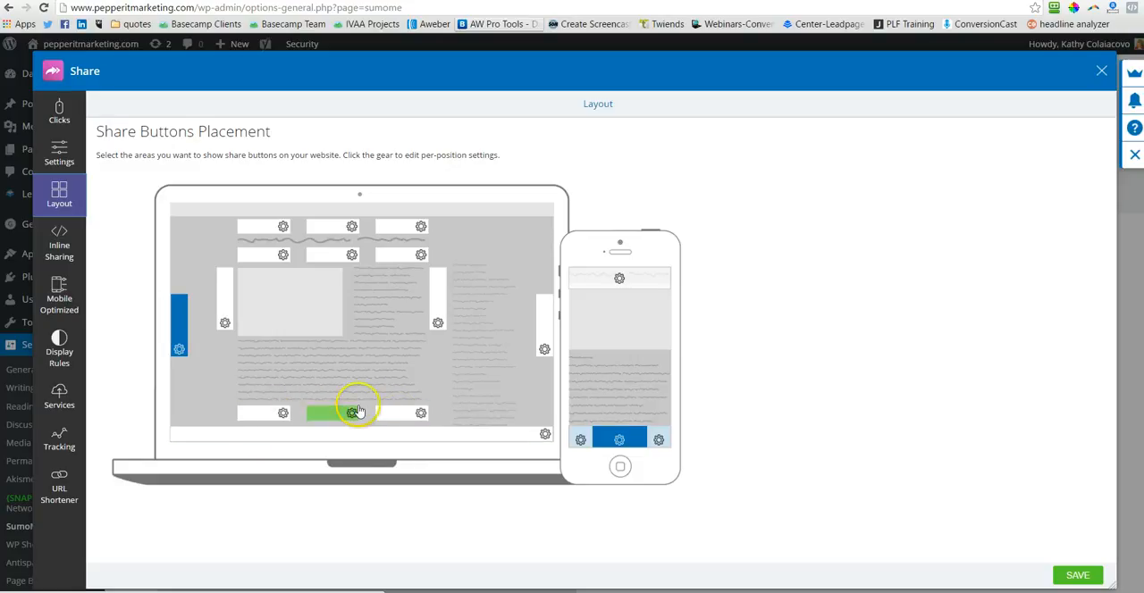
pyautogui.click(172, 320)
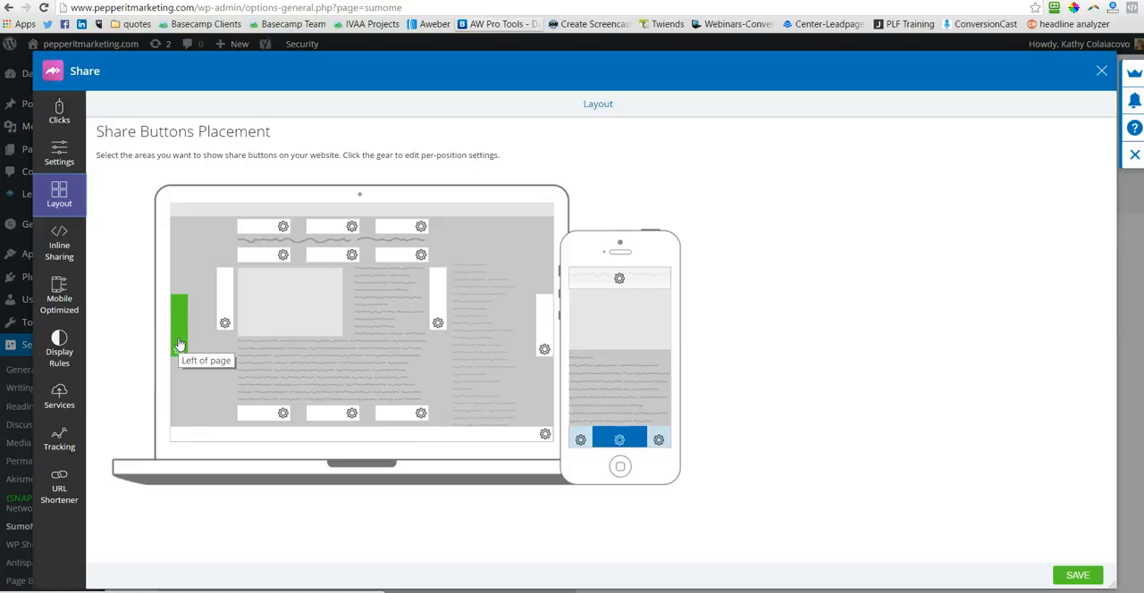
pyautogui.click(179, 324)
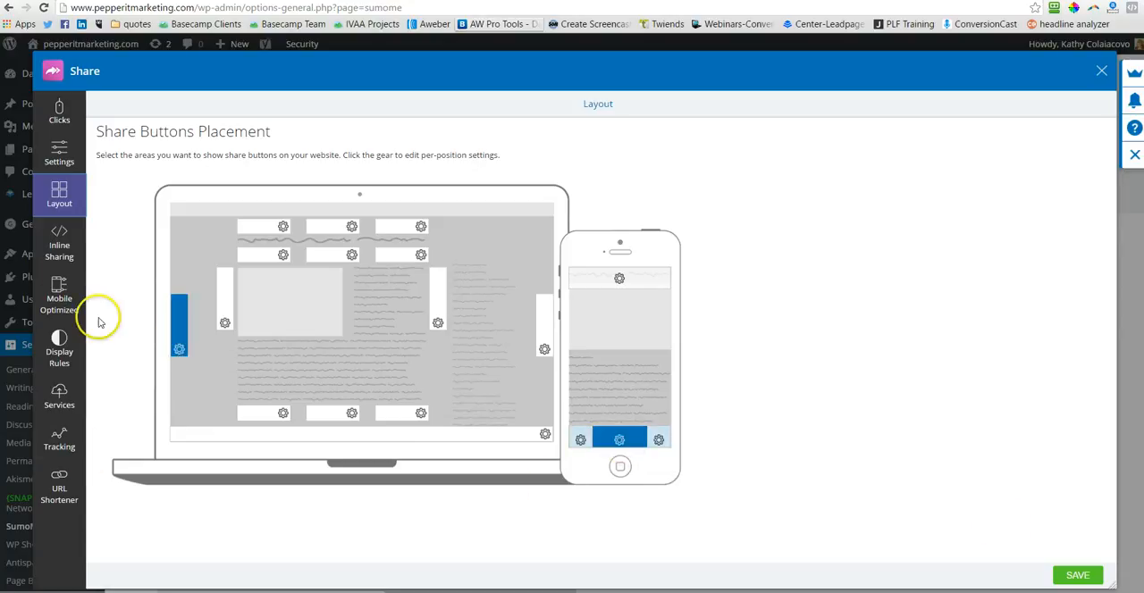
# Step: Review Share's Inline Sharing, Mobile Optimized, Display Rules and Services settings, including the Twitter username field
pyautogui.click(59, 252)
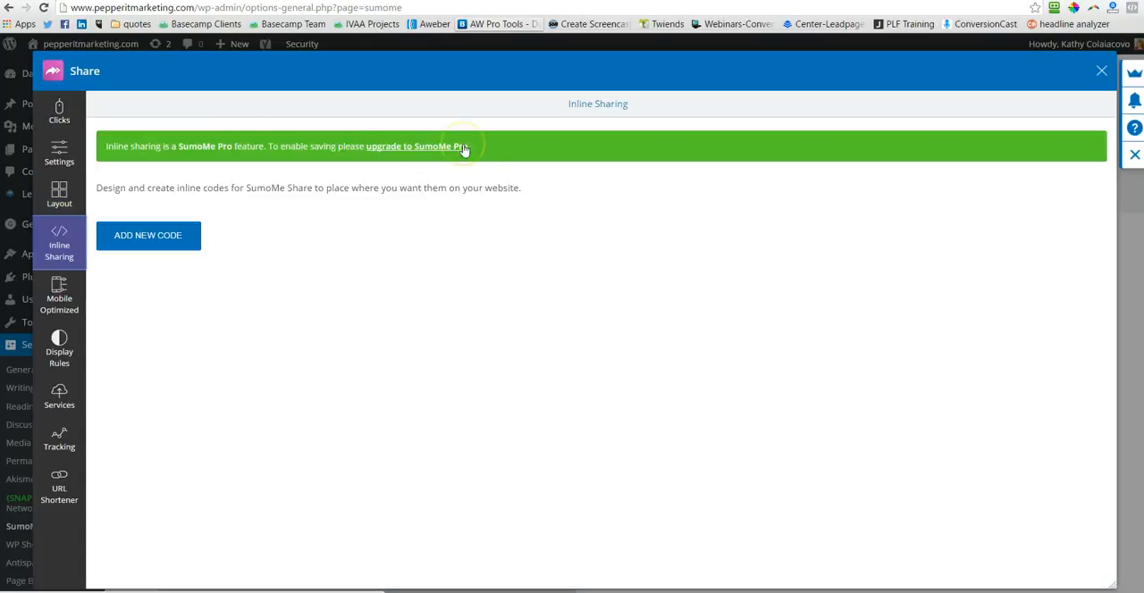
pyautogui.click(52, 309)
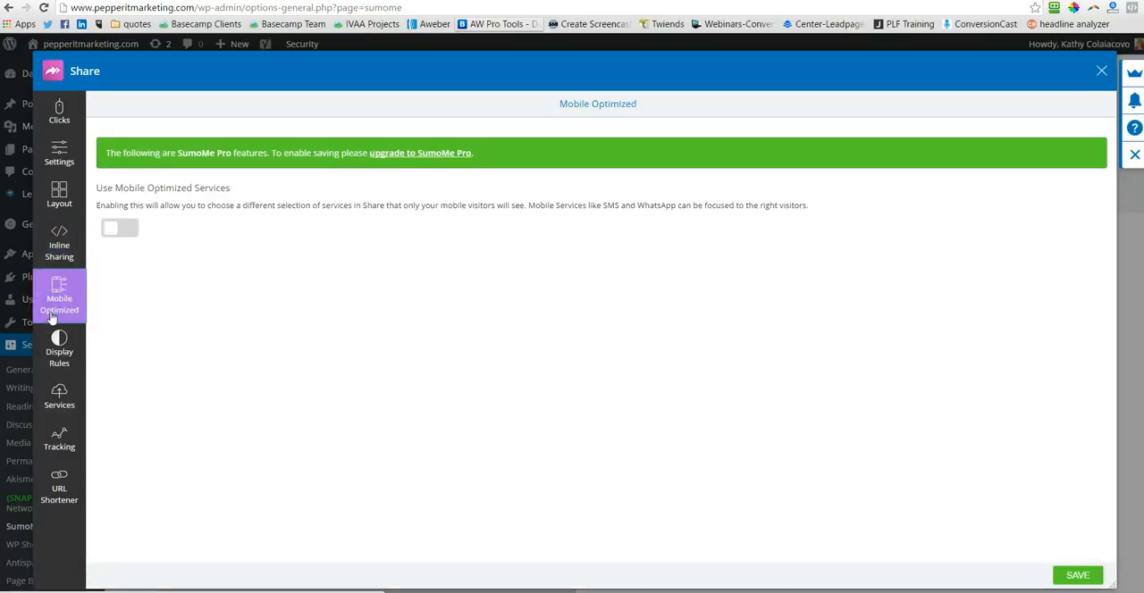
pyautogui.click(59, 353)
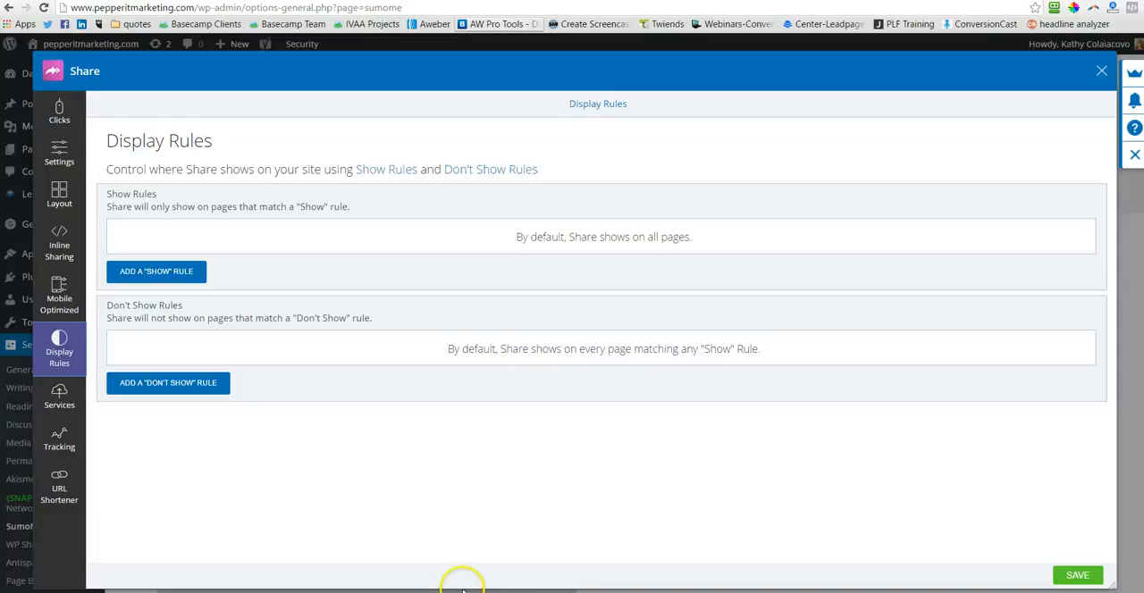
pyautogui.click(61, 402)
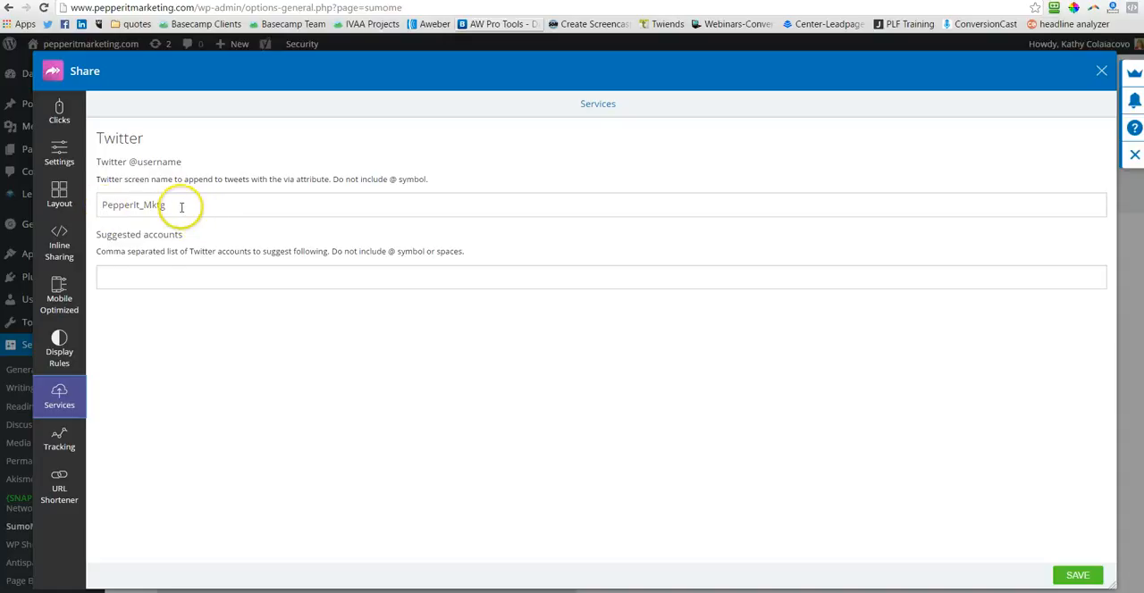
pyautogui.moveTo(181, 206); pyautogui.dragTo(96, 205)
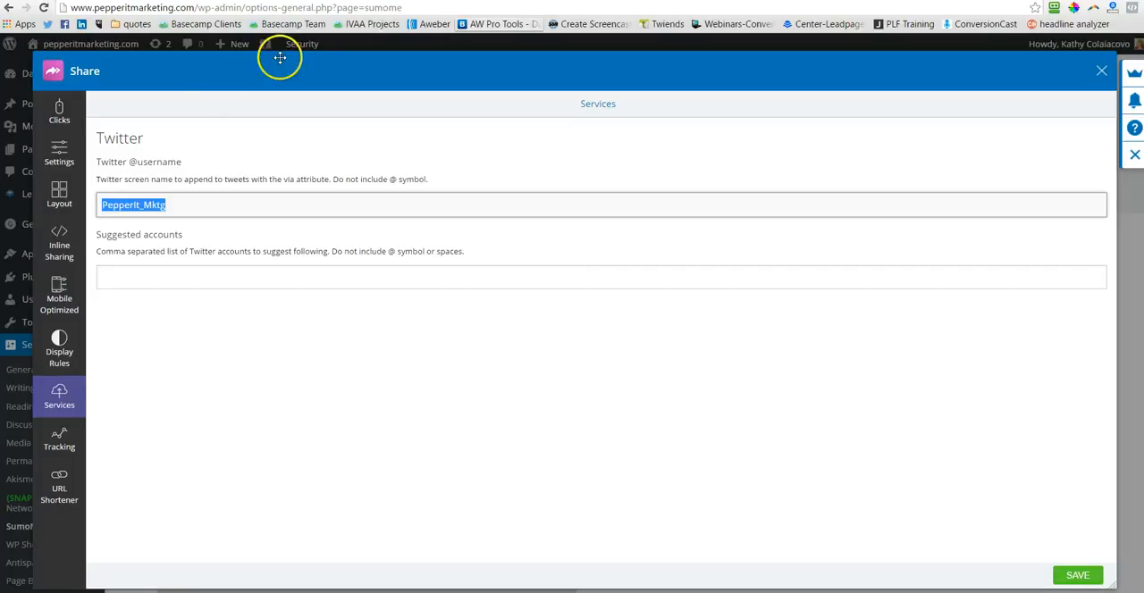
pyautogui.click(195, 9)
pyautogui.click(194, 8)
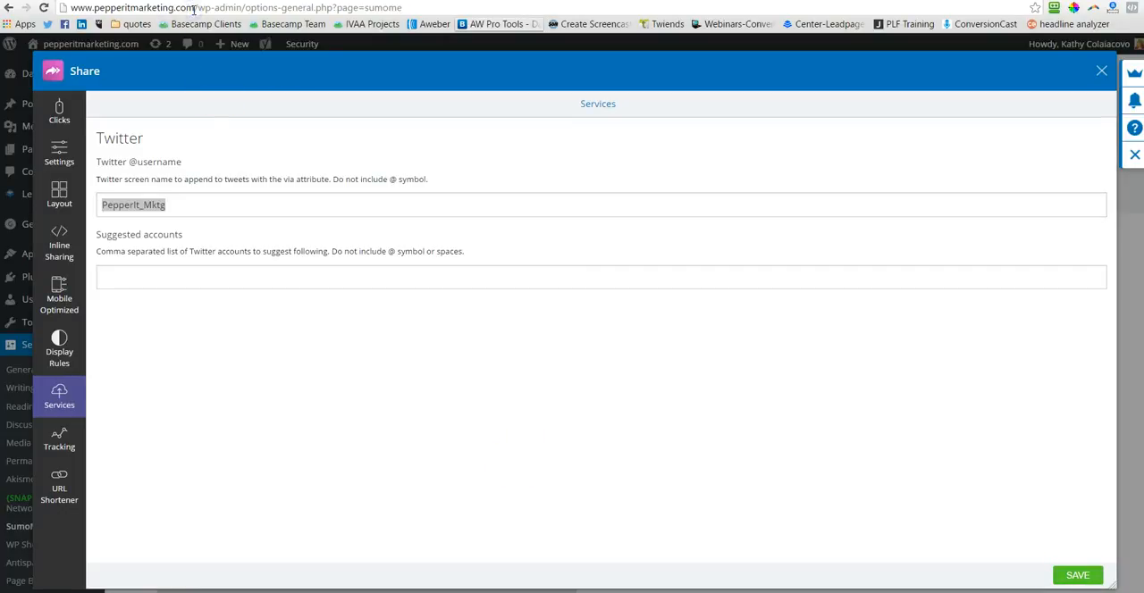
pyautogui.moveTo(194, 8); pyautogui.dragTo(61, 24)
pyautogui.hotkey('ctrl', 'c')
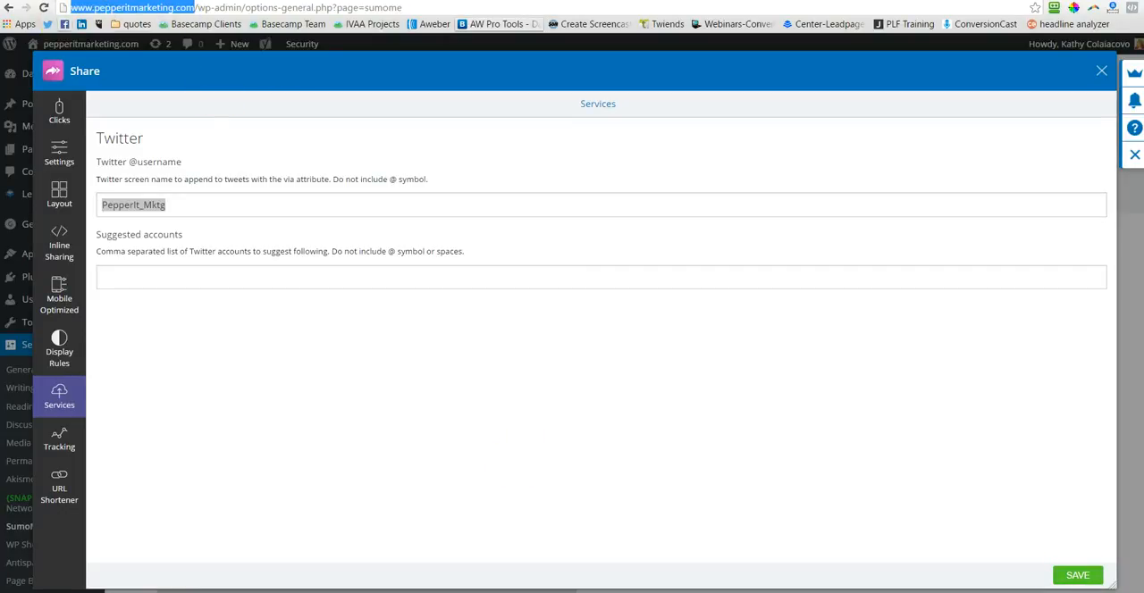
pyautogui.hotkey('ctrl', 't')
pyautogui.click(269, 6)
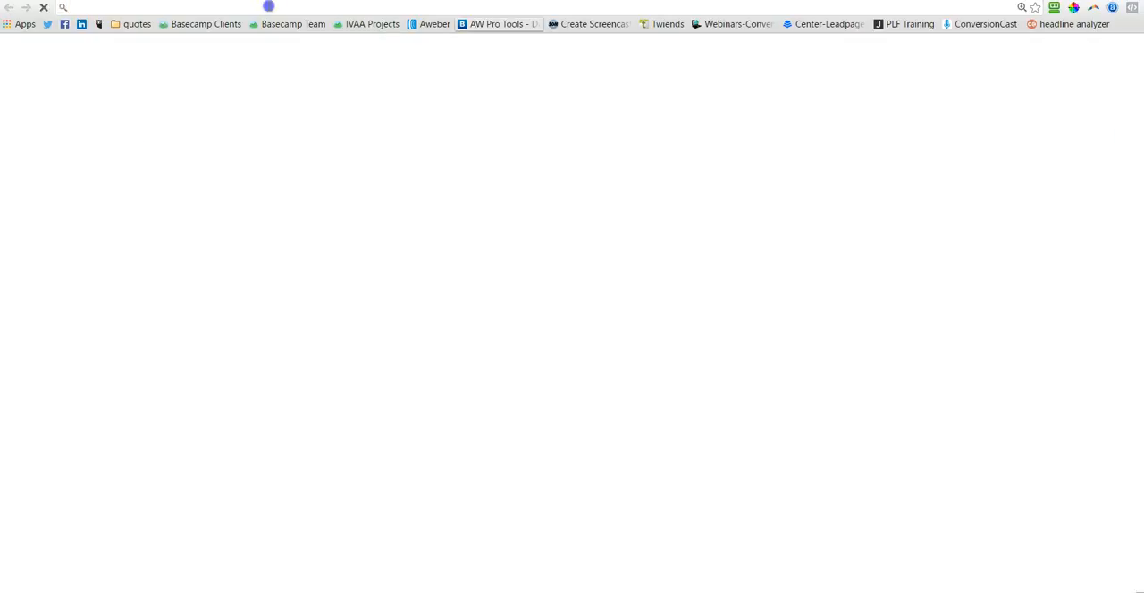
pyautogui.hotkey('ctrl', 'v')
pyautogui.press('Return')
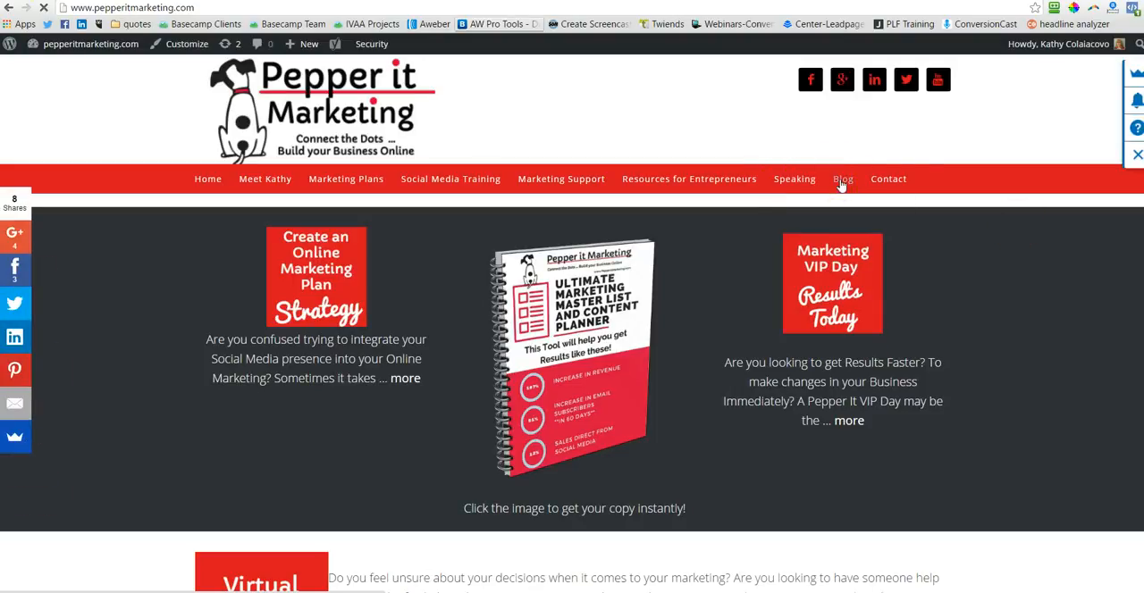
# Step: Open the blog post "Increasing Engagement on Your Facebook Business Page" from the site's Blog and look through it with its share buttons
pyautogui.click(841, 182)
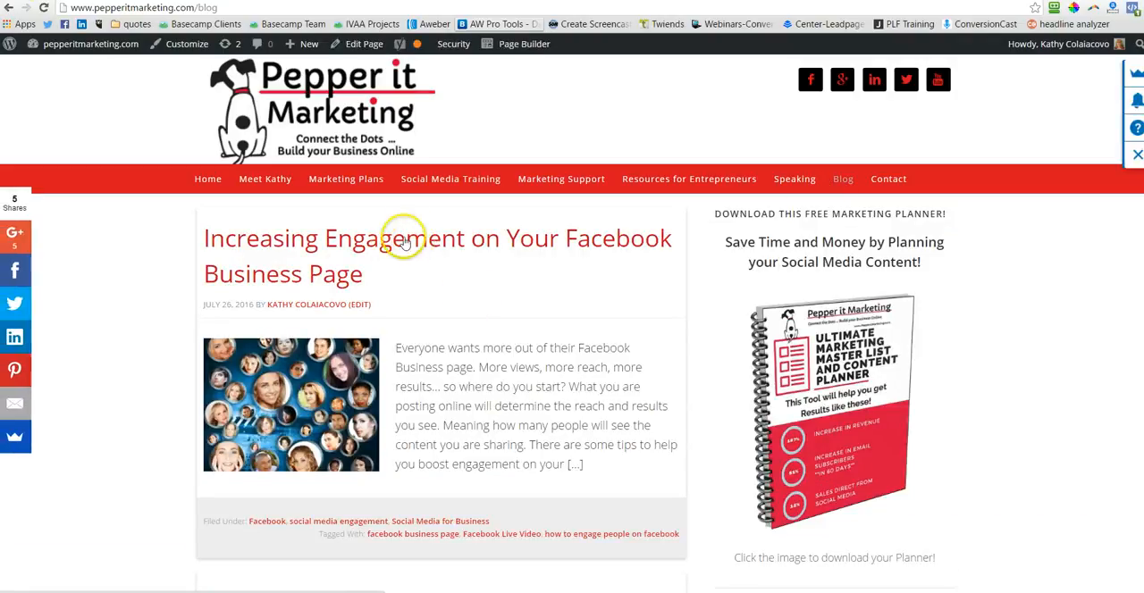
pyautogui.click(403, 239)
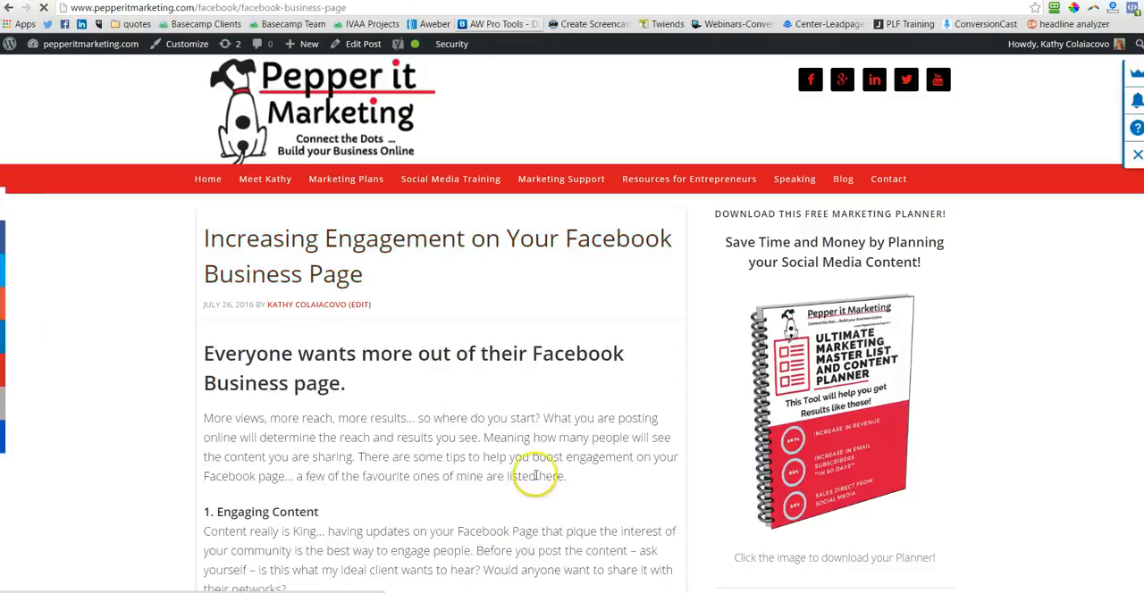
pyautogui.scroll(-5, 540, 482)
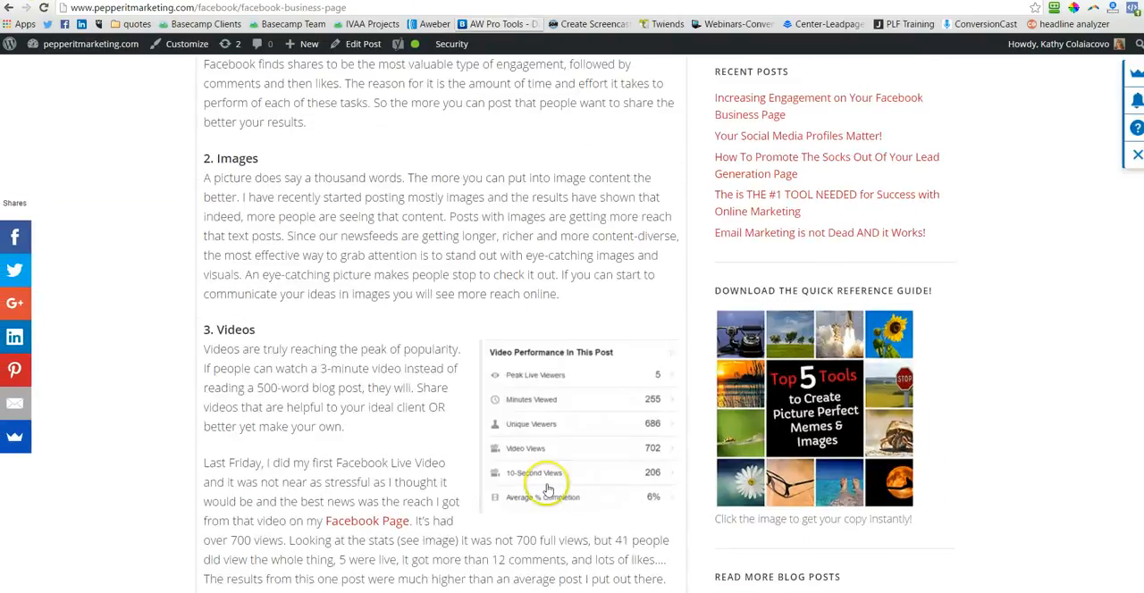
pyautogui.scroll(-6, 548, 489)
pyautogui.scroll(4, 548, 489)
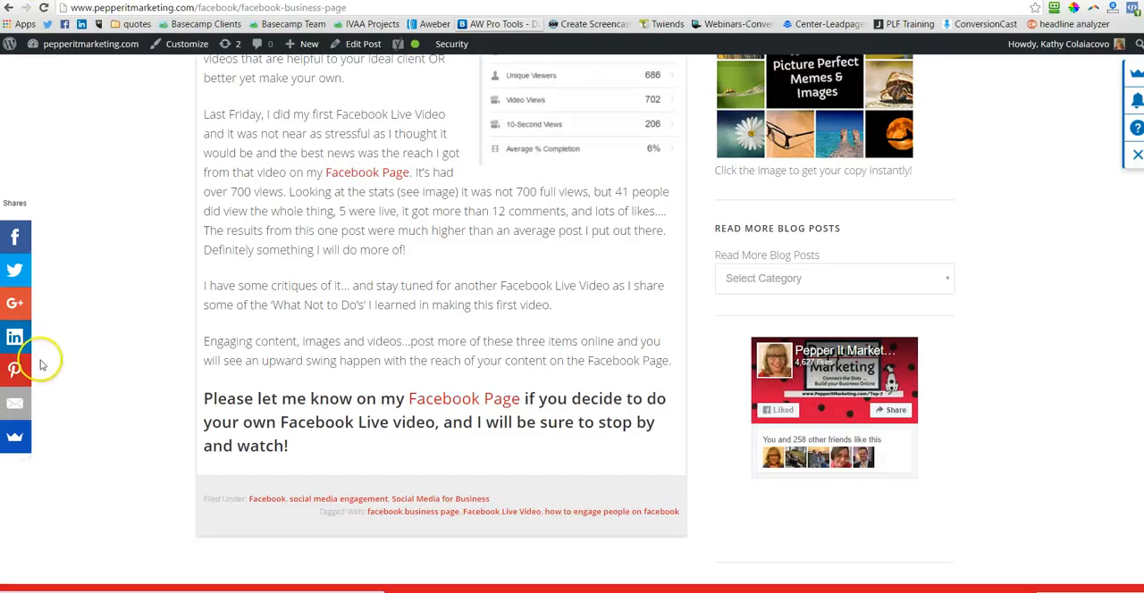
# Step: Open the post's Twitter share window, examine the link text and the appended via username, and close the window without tweeting
pyautogui.click(15, 273)
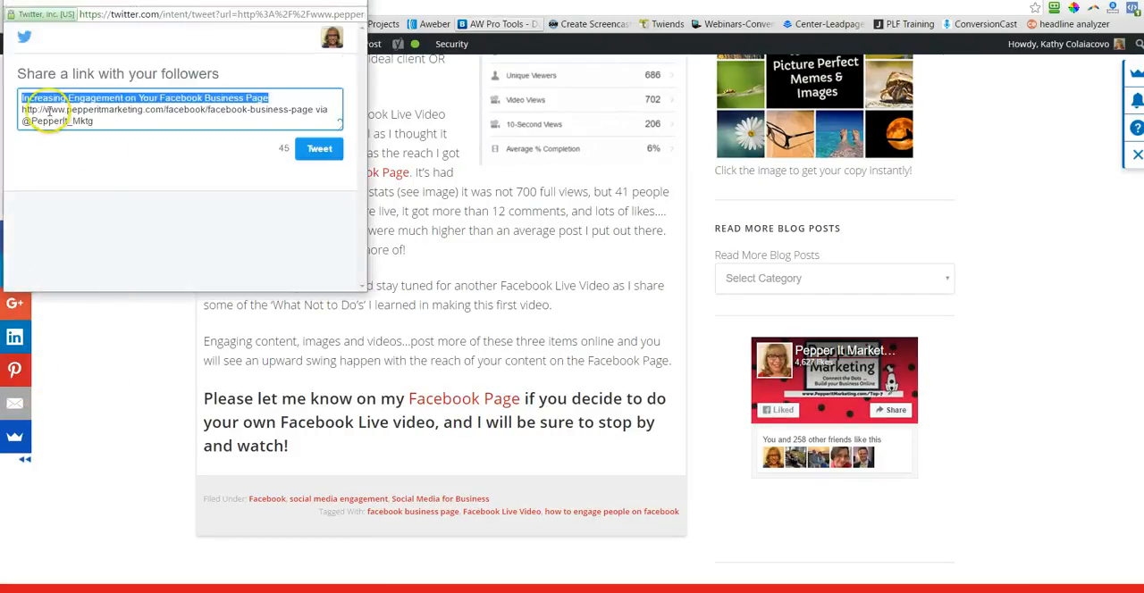
pyautogui.click(165, 98)
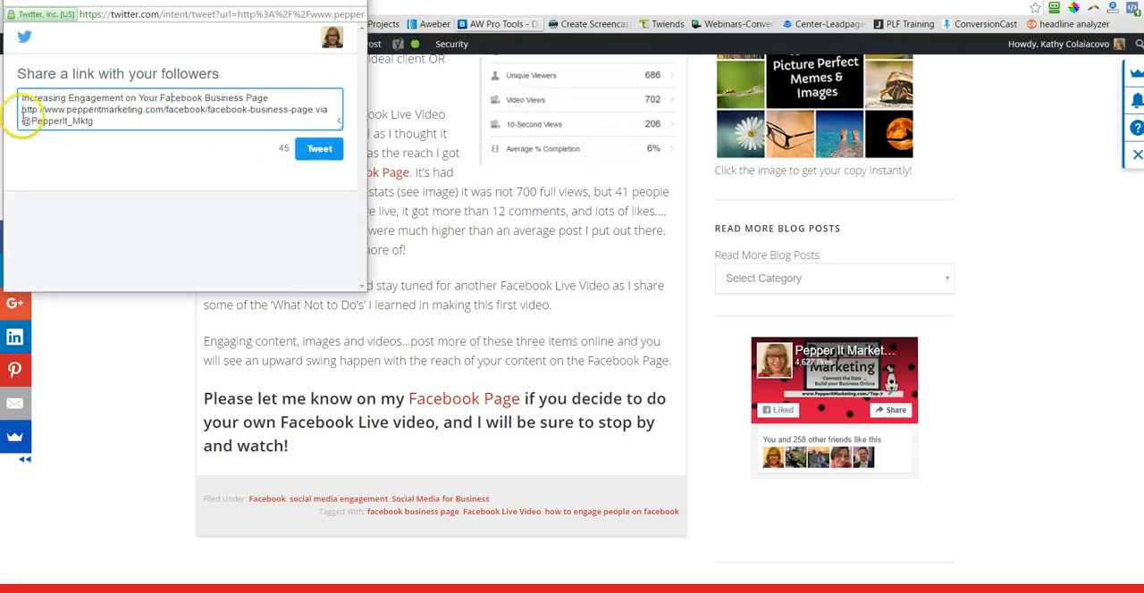
pyautogui.moveTo(315, 110); pyautogui.dragTo(302, 125)
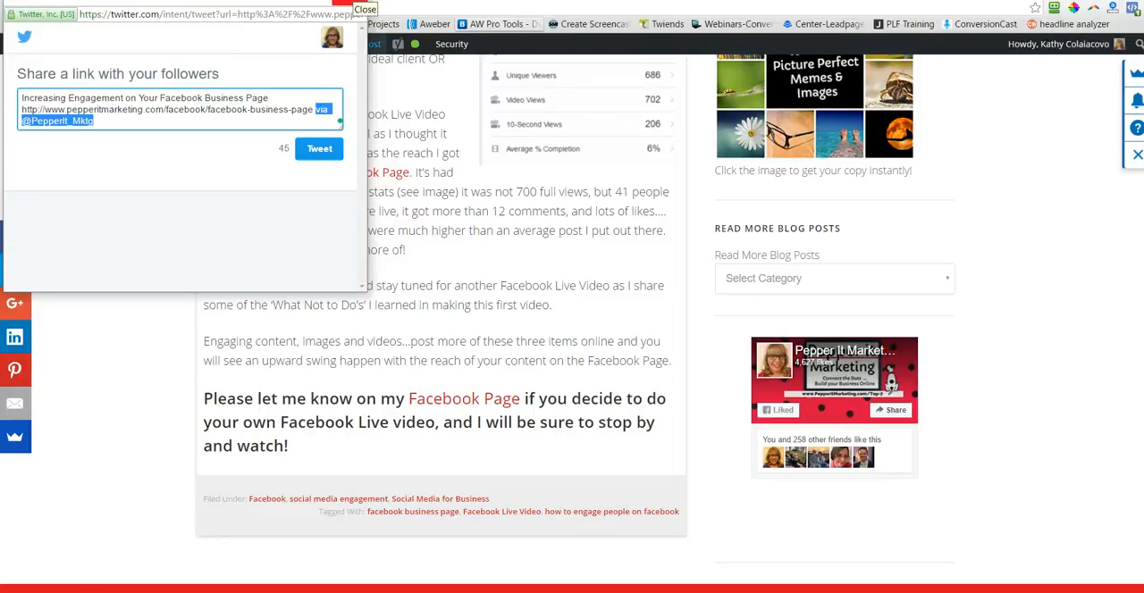
pyautogui.click(354, 3)
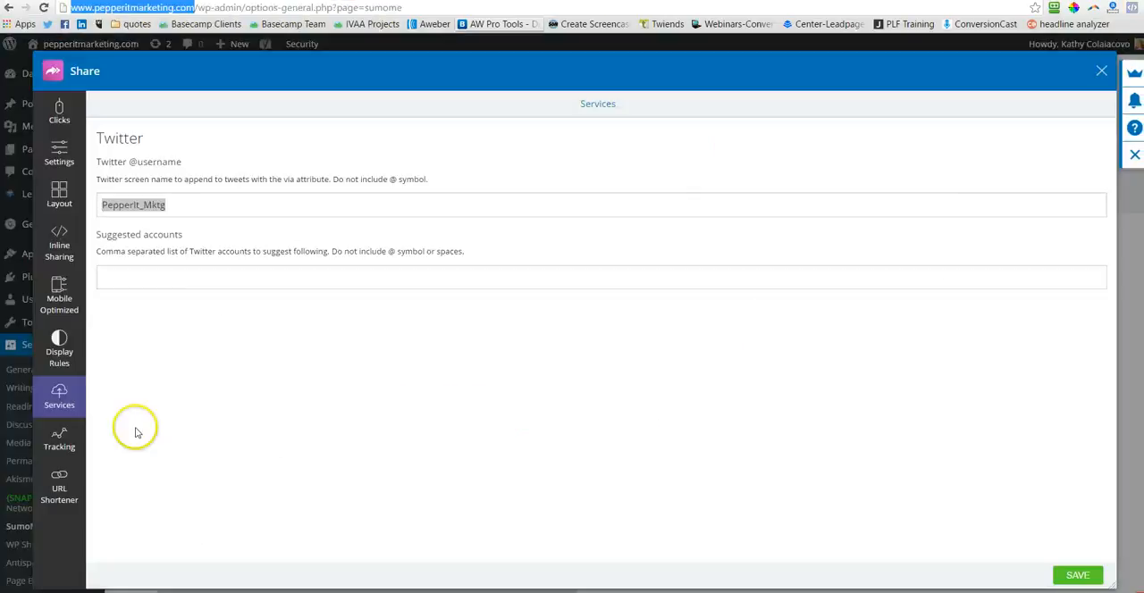
# Step: Review Share's UTM and custom tracking fields and the URL Shortener option in the site admin, and save the settings
pyautogui.click(60, 439)
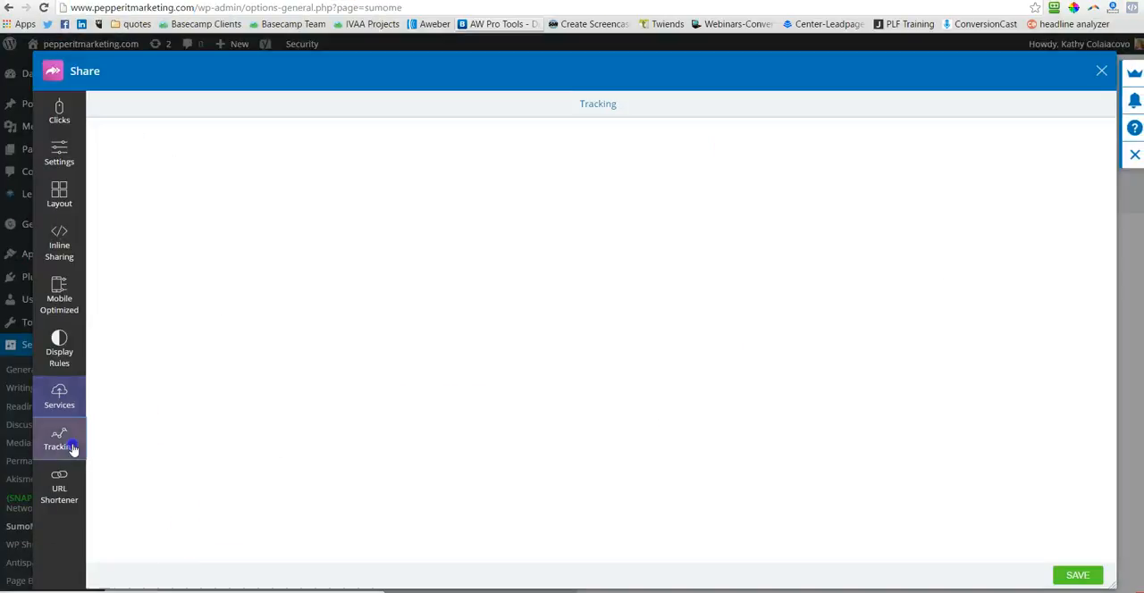
pyautogui.scroll(-3, 661, 465)
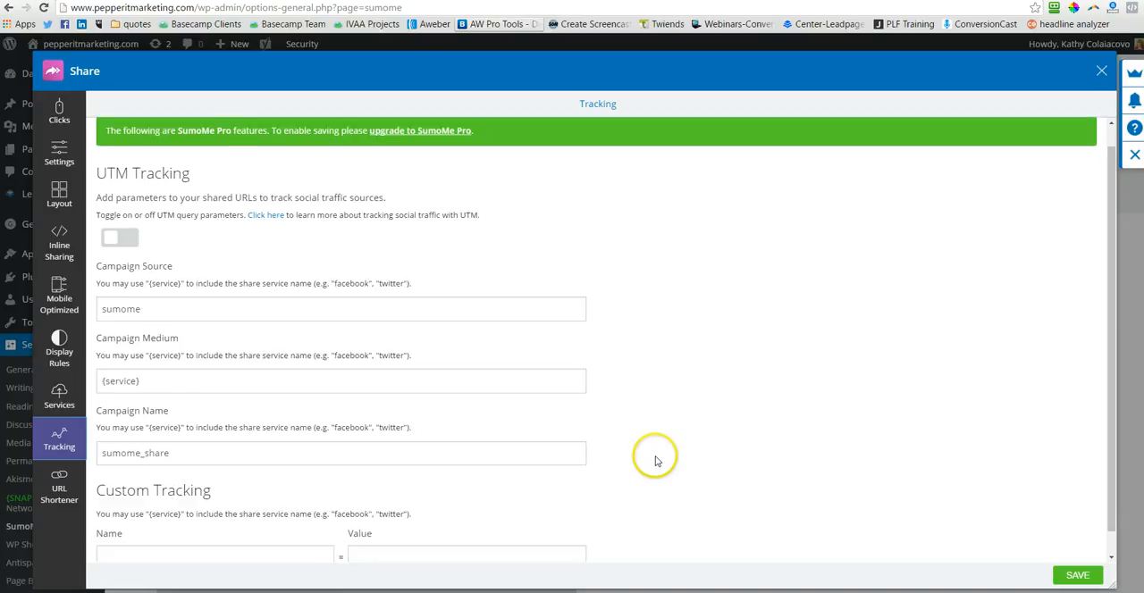
pyautogui.click(58, 492)
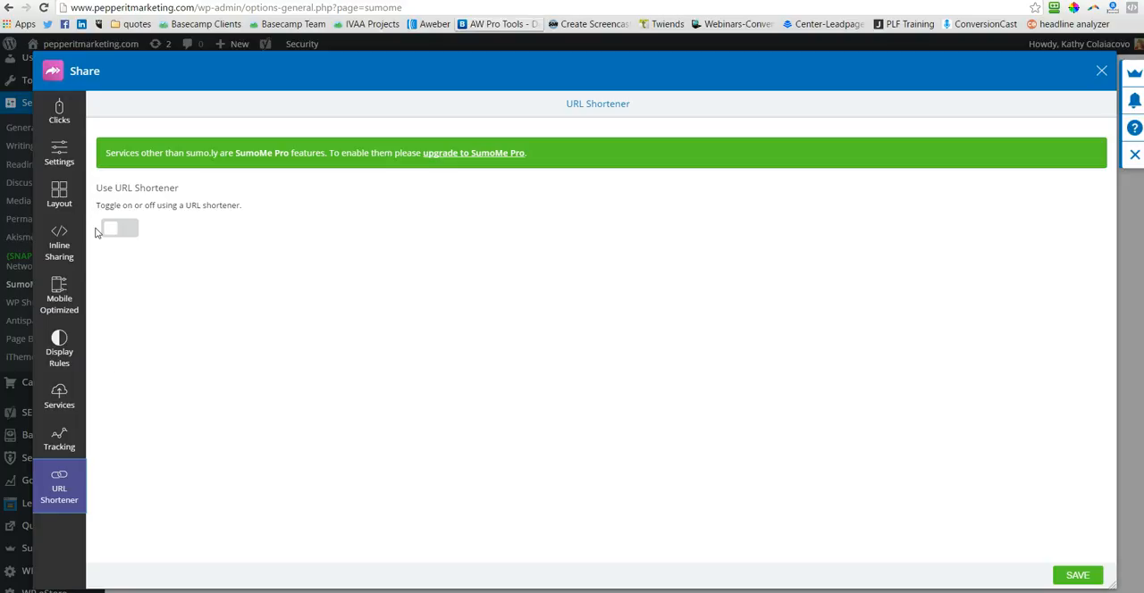
pyautogui.click(133, 480)
pyautogui.click(70, 164)
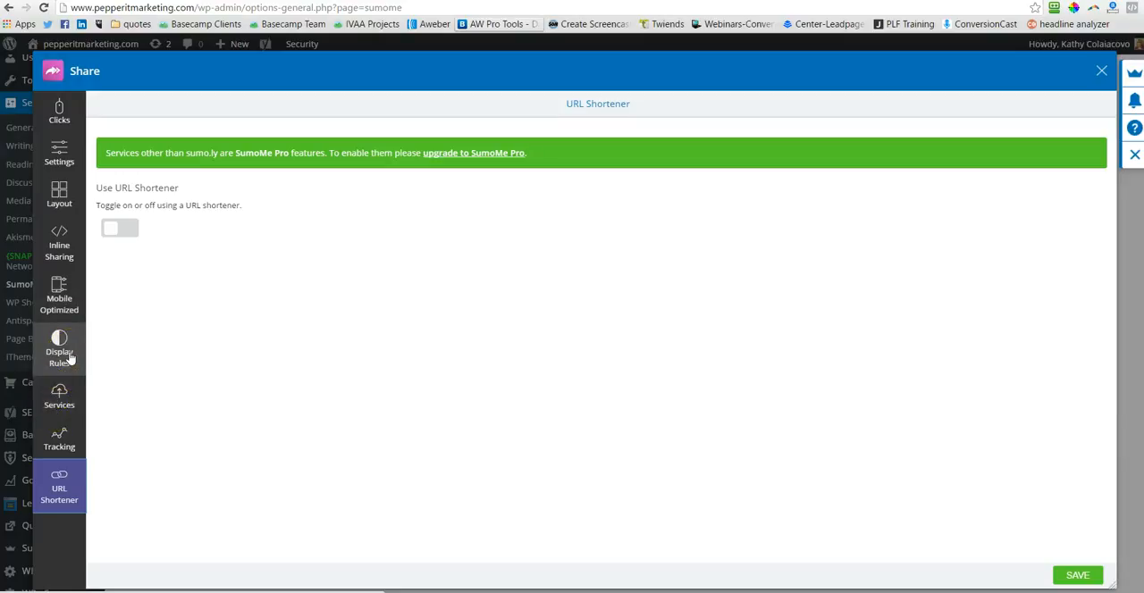
pyautogui.click(1076, 574)
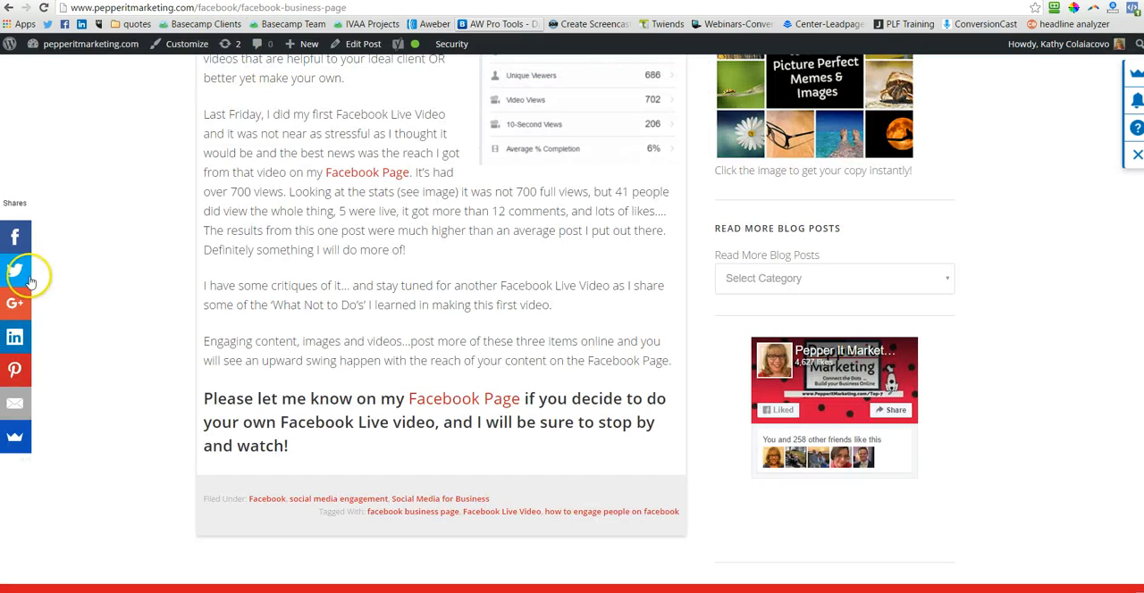
# Step: On the live site, check the Content Marketing Bootcamp Apr 2016 page for share buttons and return to the Facebook engagement post
pyautogui.scroll(15, 375, 385)
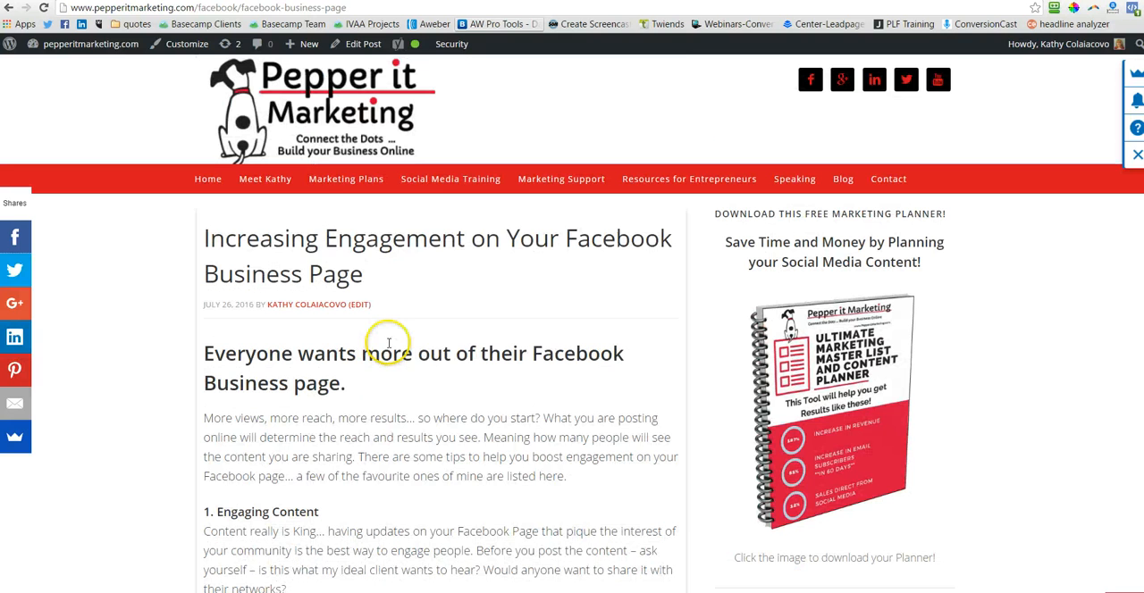
pyautogui.moveTo(454, 175)
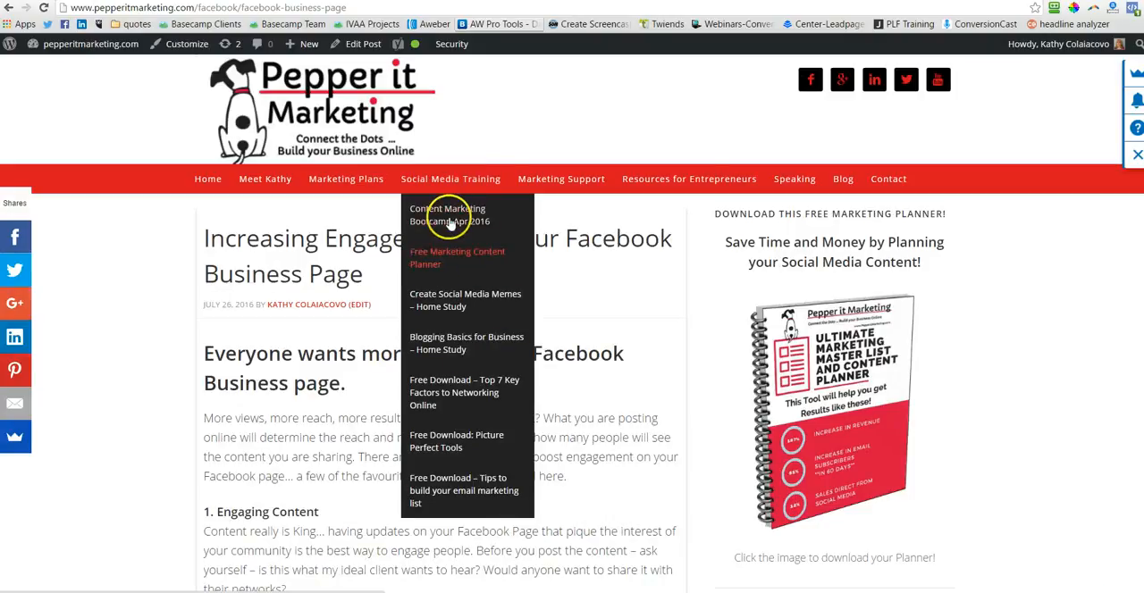
pyautogui.click(451, 219)
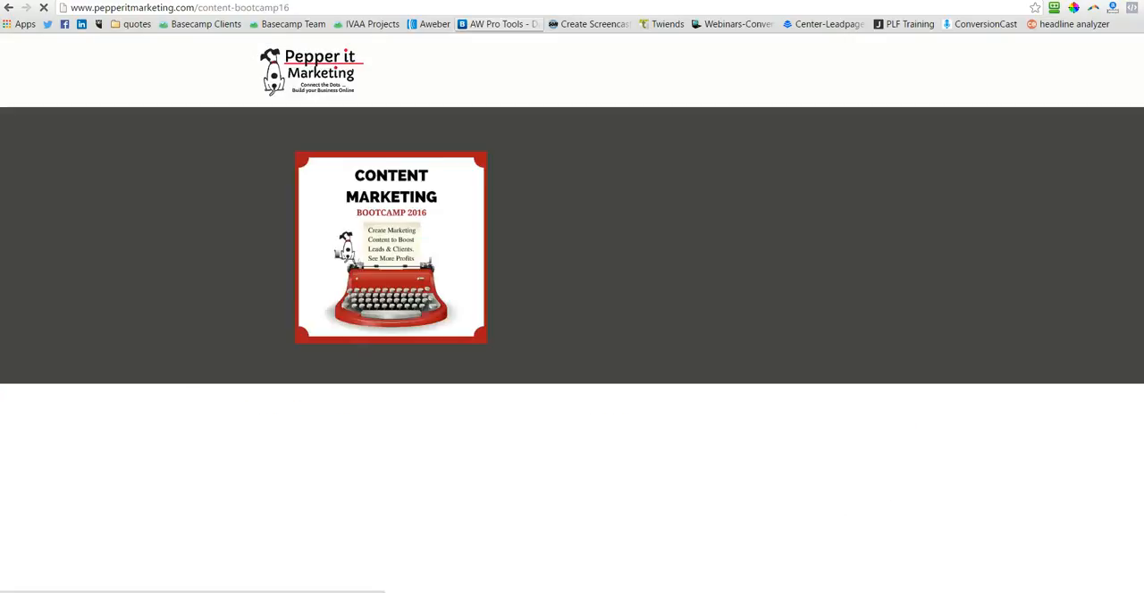
pyautogui.click(6, 7)
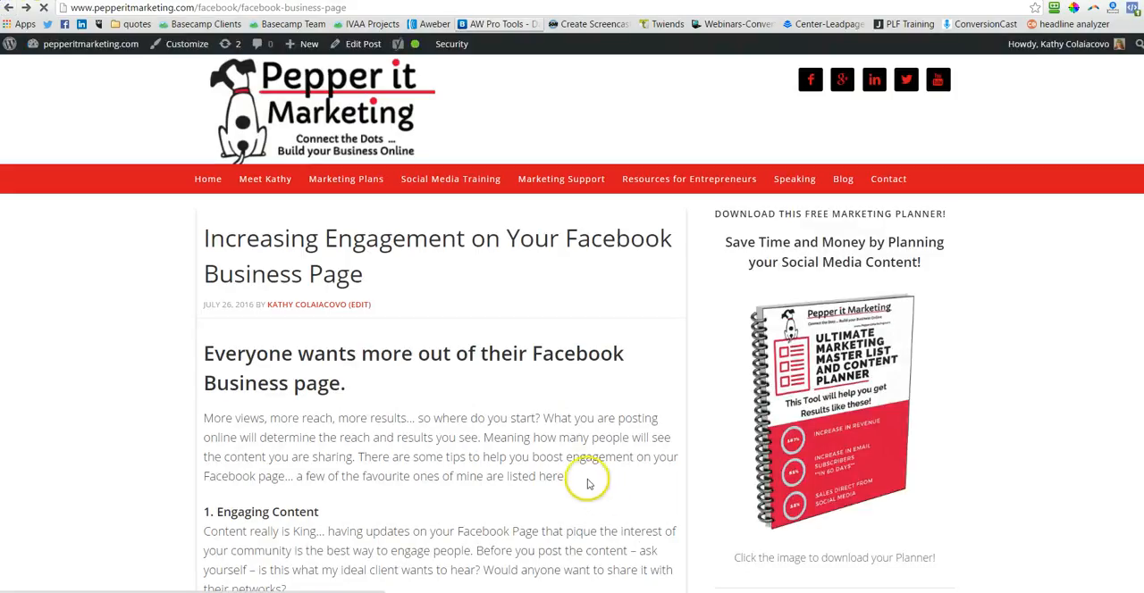
pyautogui.scroll(-7, 588, 483)
pyautogui.scroll(7, 523, 467)
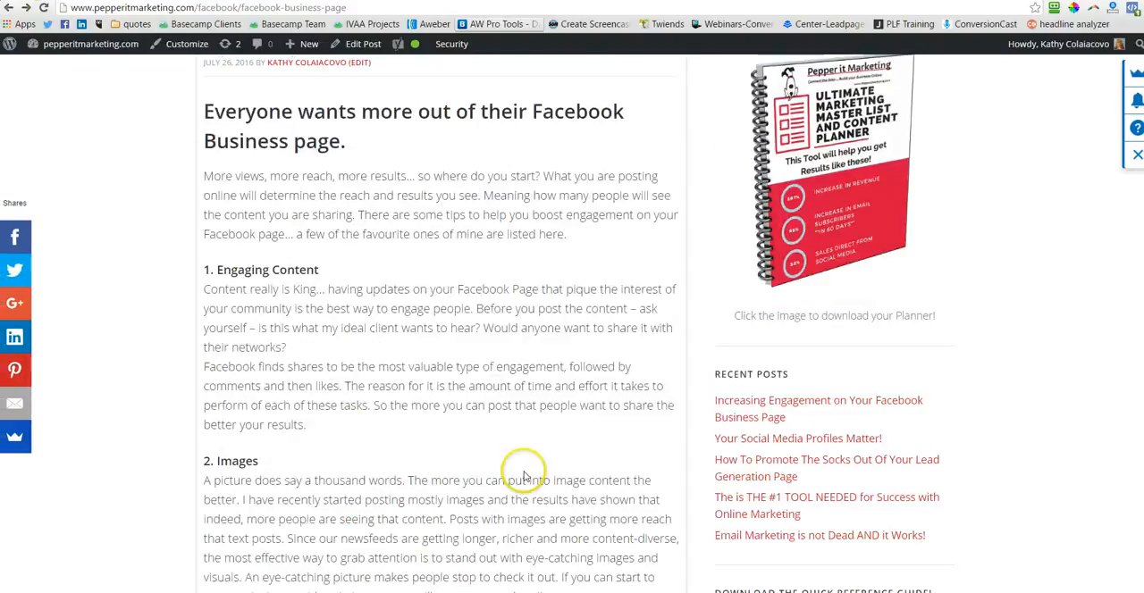
# Step: Return to the Blog list and open the post "Email Marketing is not Dead AND it Works!"
pyautogui.click(842, 180)
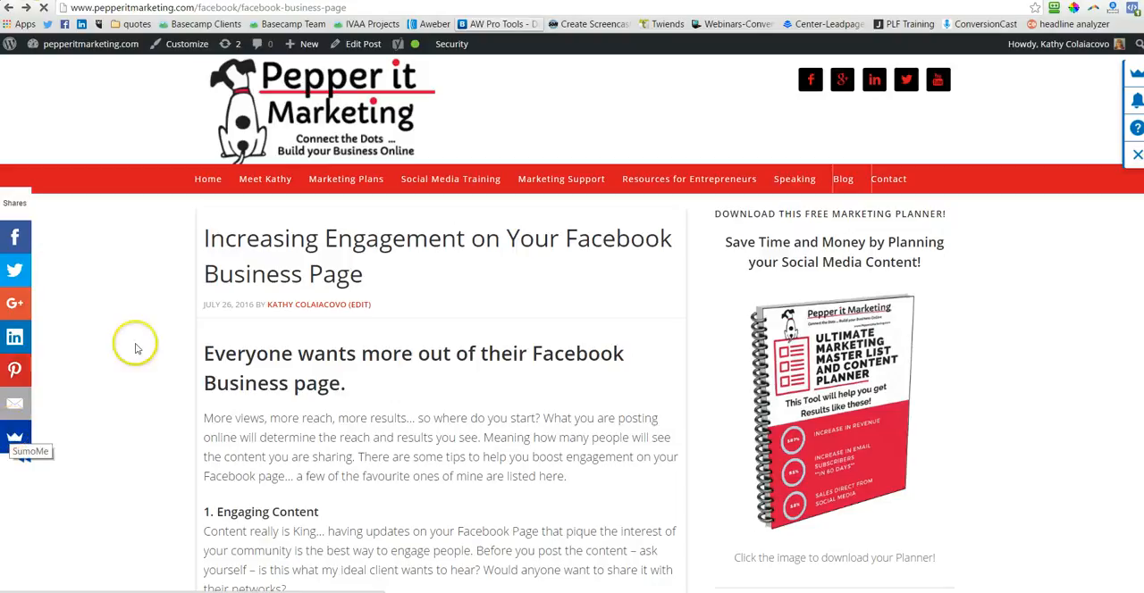
pyautogui.click(842, 179)
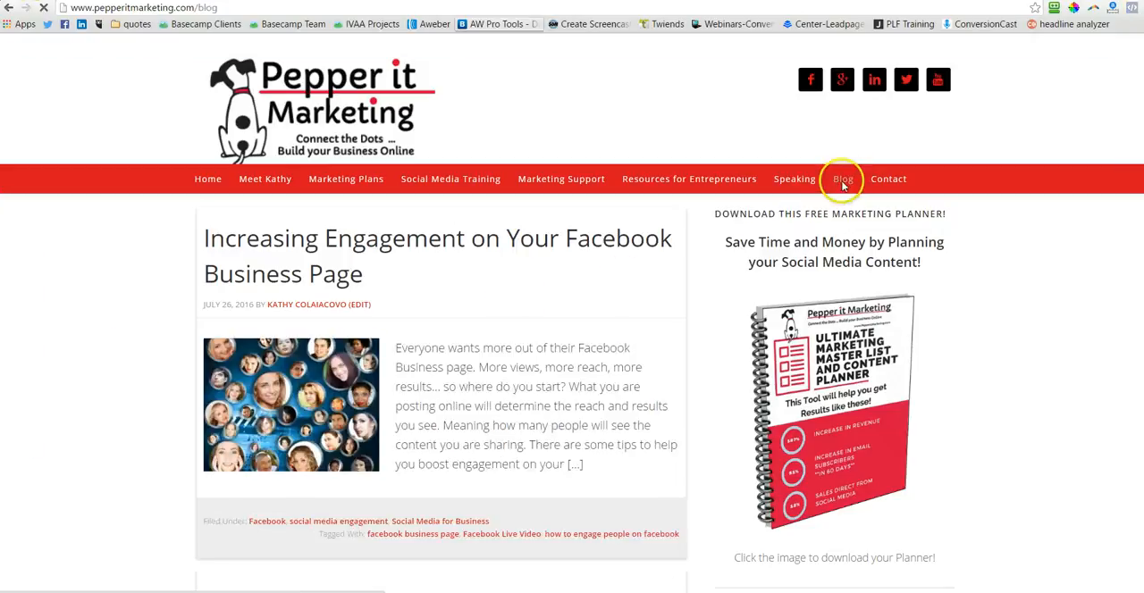
pyautogui.scroll(-10, 562, 432)
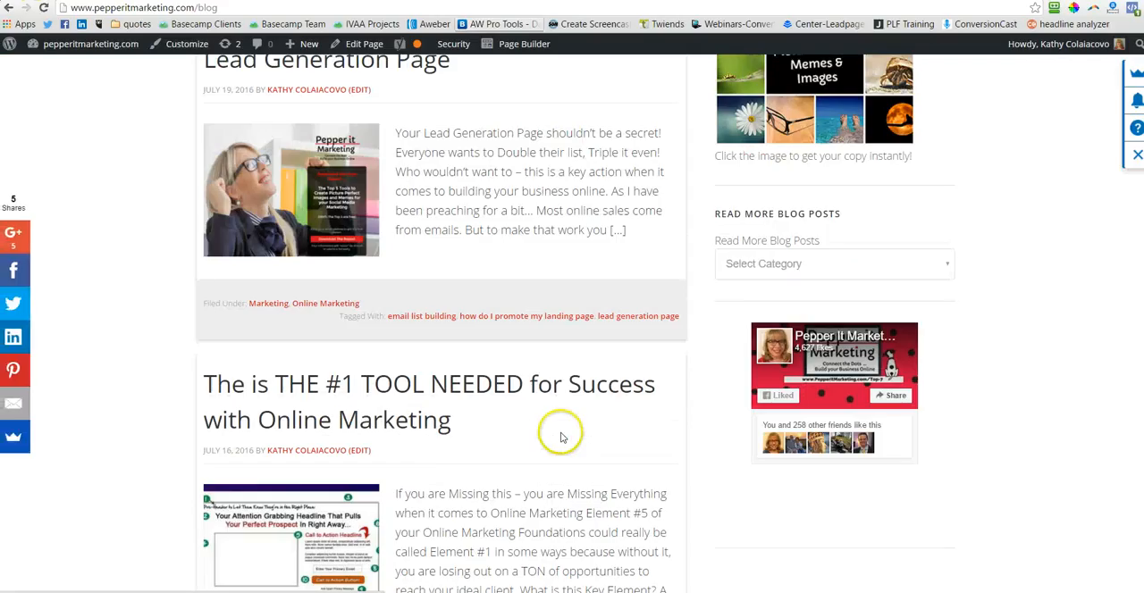
pyautogui.scroll(-5, 560, 437)
pyautogui.click(465, 203)
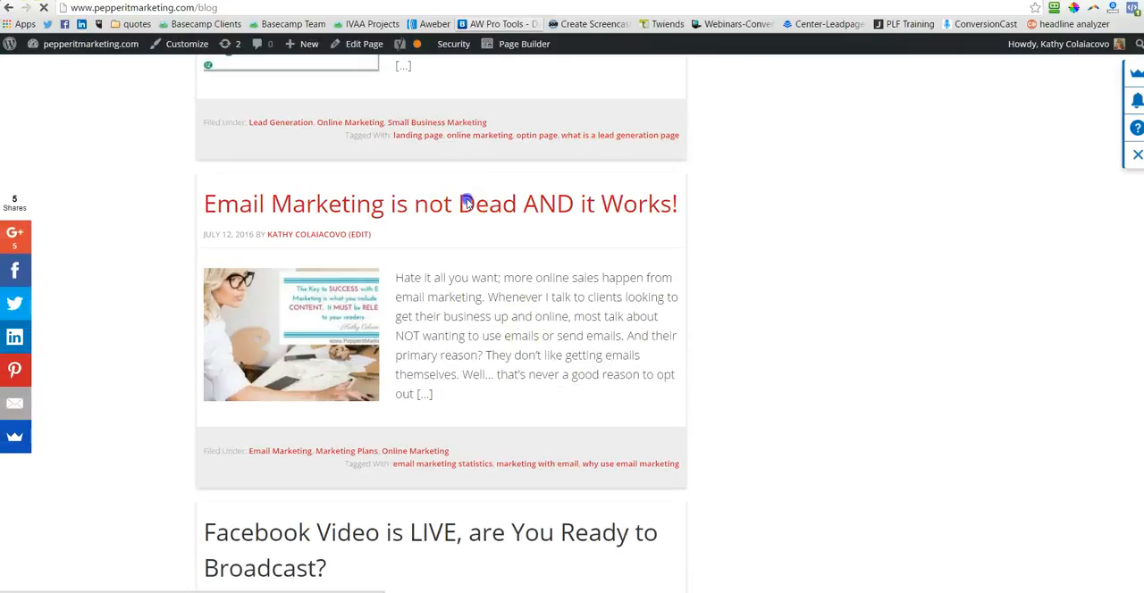